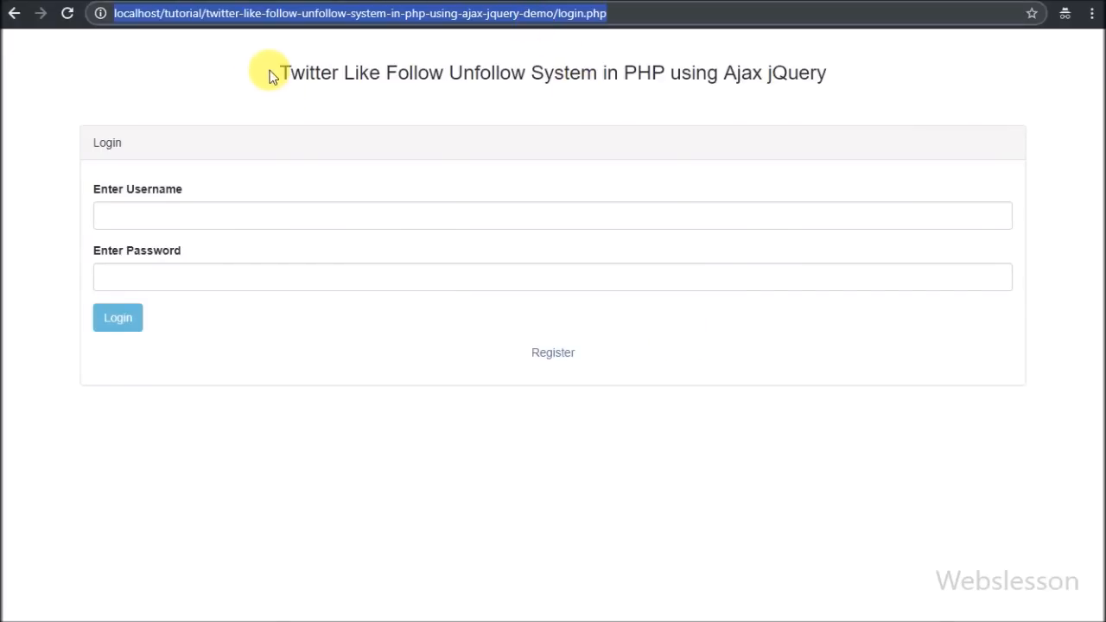
Fill the registration form with username adamsmith and its password entered twice.
{"action": "mouse_move", "coordinate": [275, 75]}
{"action": "left_mouse_down"}
{"action": "mouse_move", "coordinate": [345, 86]}
{"action": "mouse_move", "coordinate": [846, 79]}
{"action": "left_mouse_up"}
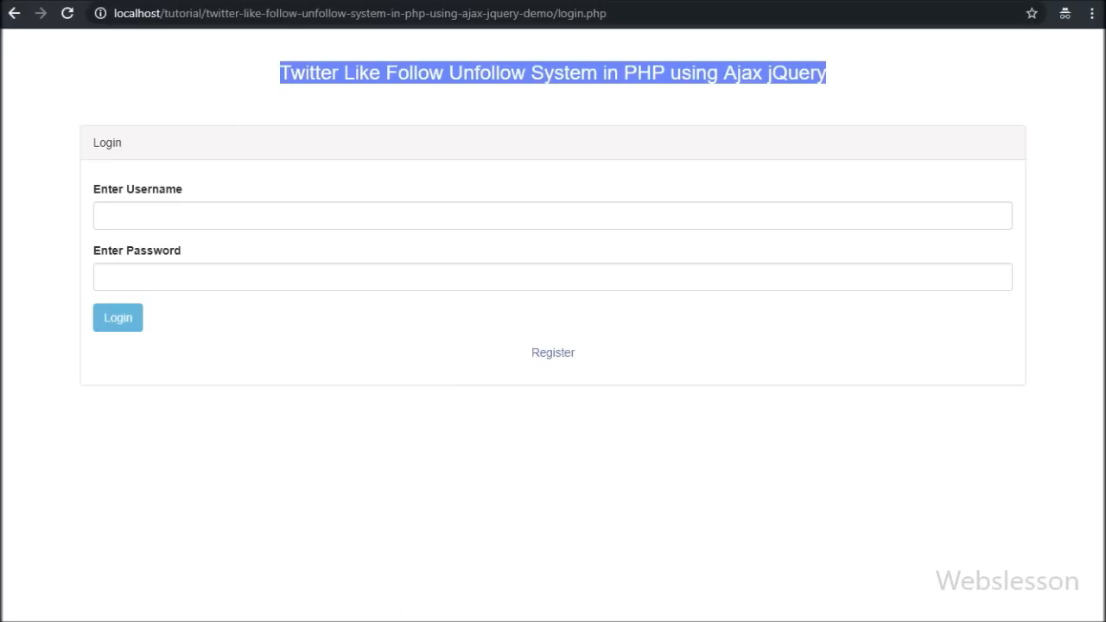
{"action": "left_click", "coordinate": [557, 353]}
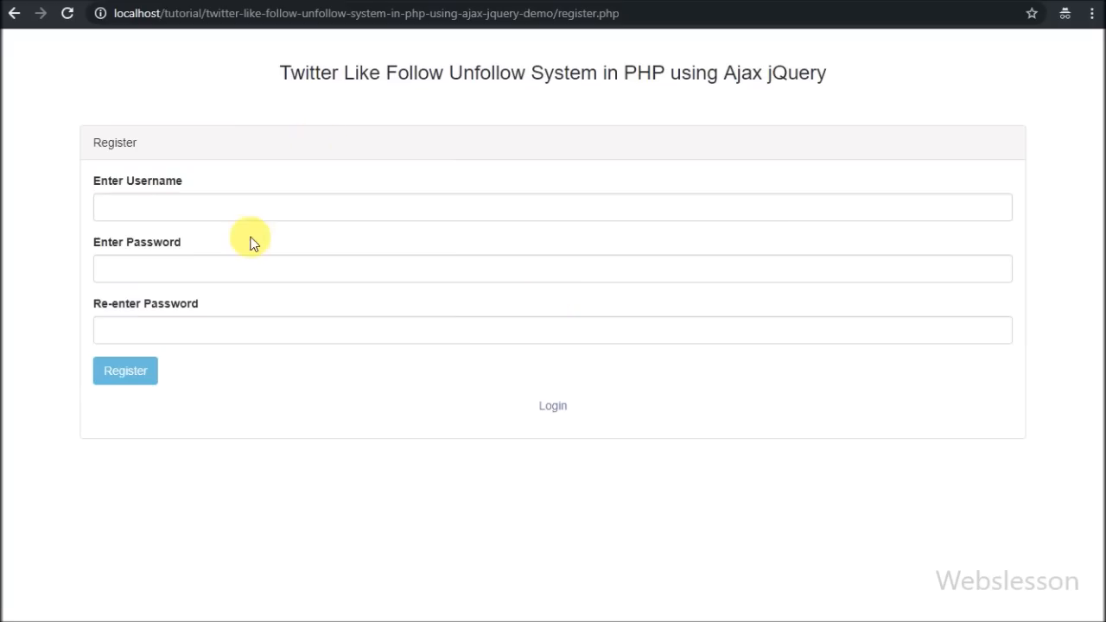
{"action": "left_click", "coordinate": [251, 216]}
{"action": "type", "text": "ada"}
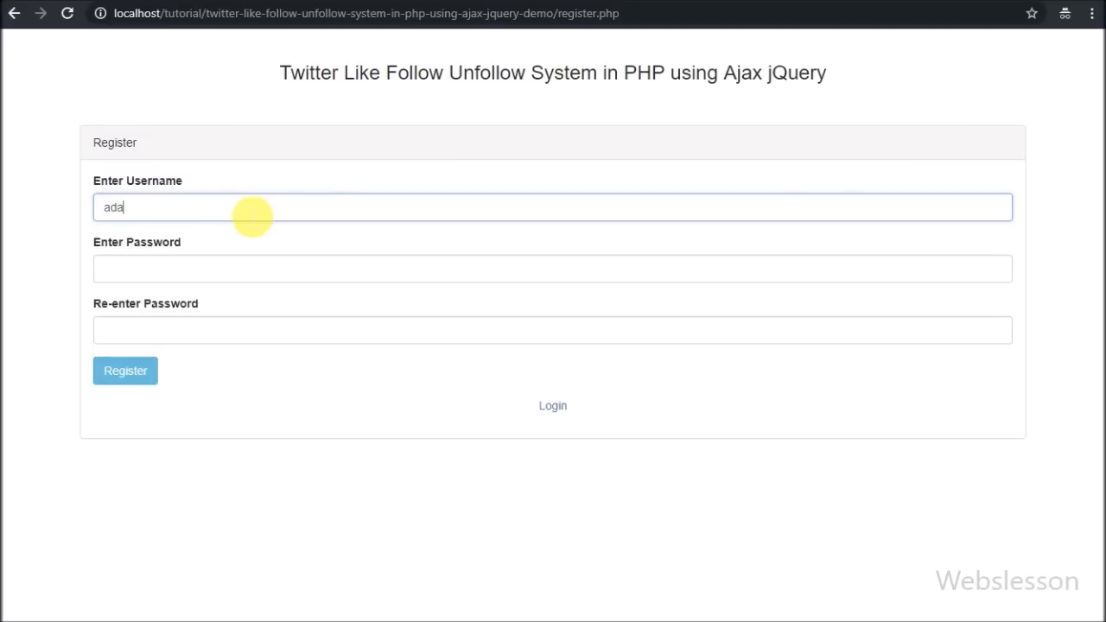
{"action": "type", "text": "msmith"}
{"action": "key", "text": "Tab"}
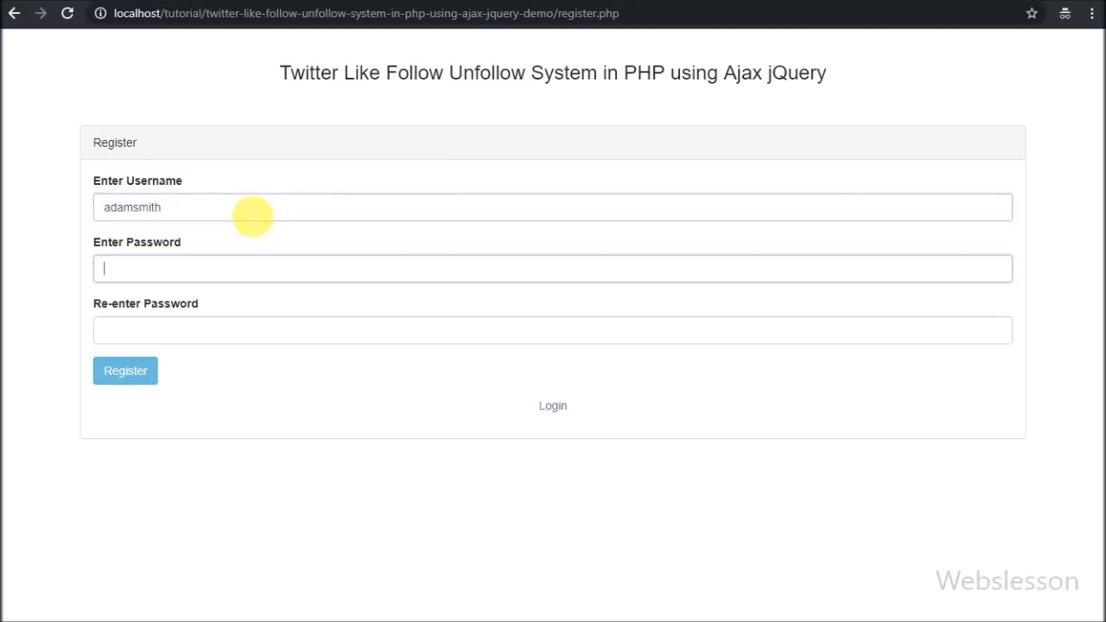
{"action": "type", "text": "password"}
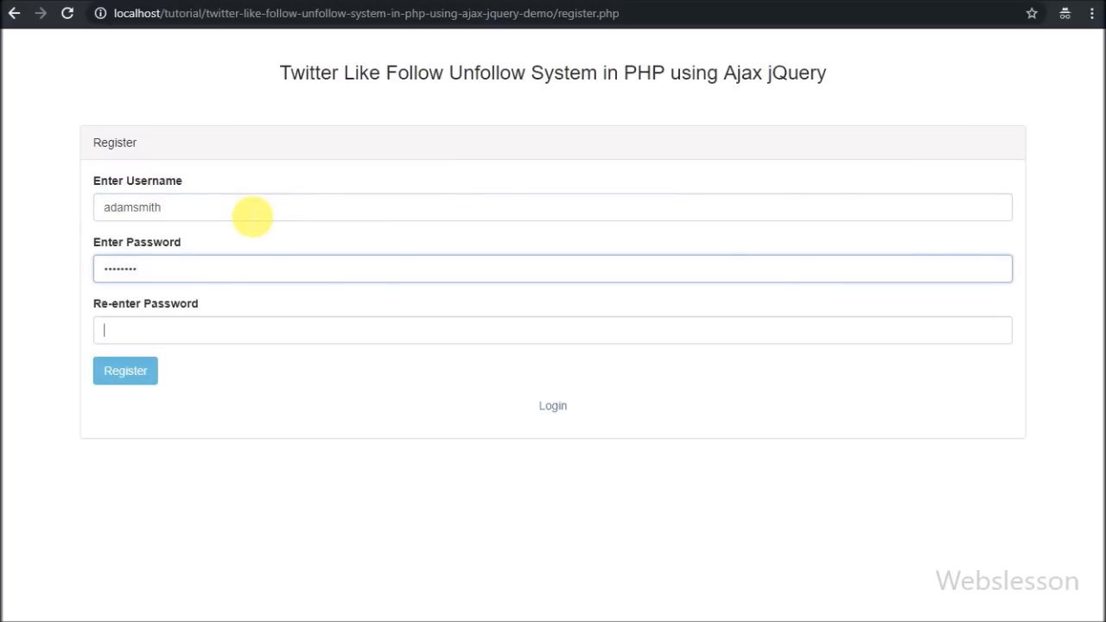
{"action": "key", "text": "Tab"}
{"action": "type", "text": "pass"}
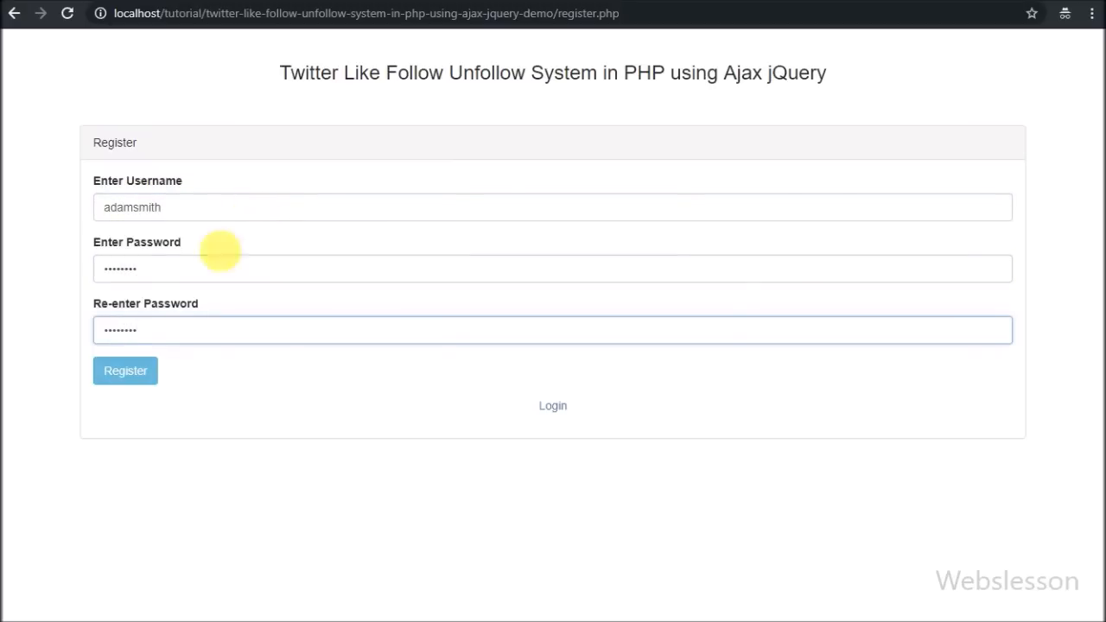
{"action": "type", "text": "d"}
Submit the registration and highlight the 'Registration Completed' message.
{"action": "left_click", "coordinate": [129, 372]}
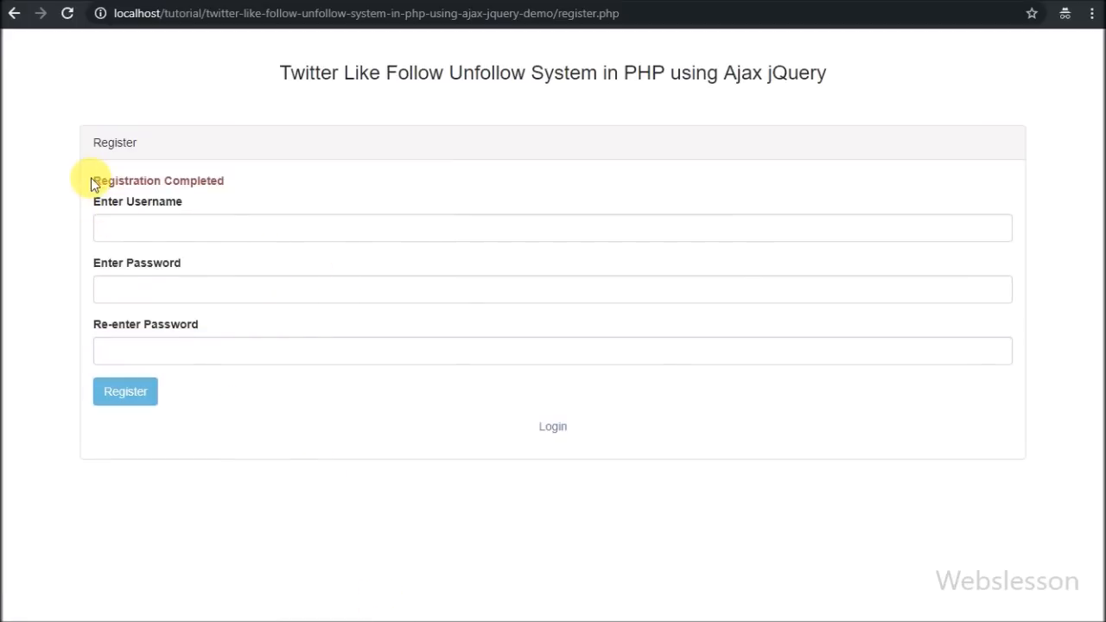
{"action": "triple_click", "coordinate": [218, 188]}
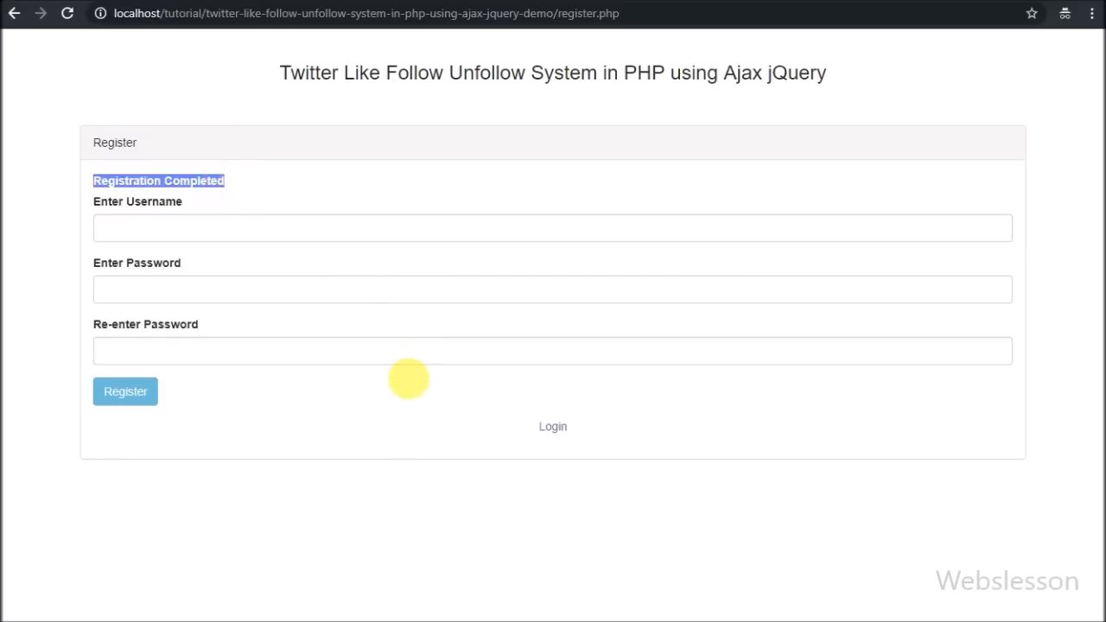
{"action": "left_click", "coordinate": [660, 525]}
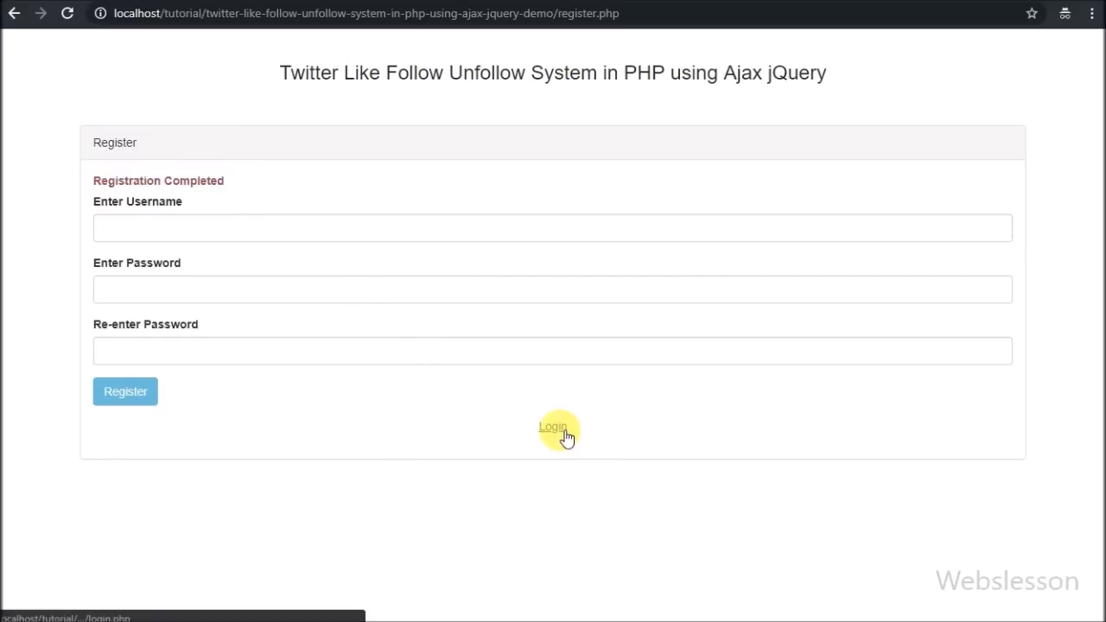
Sign in from the login page as adamsmith with its password.
{"action": "left_click", "coordinate": [561, 434]}
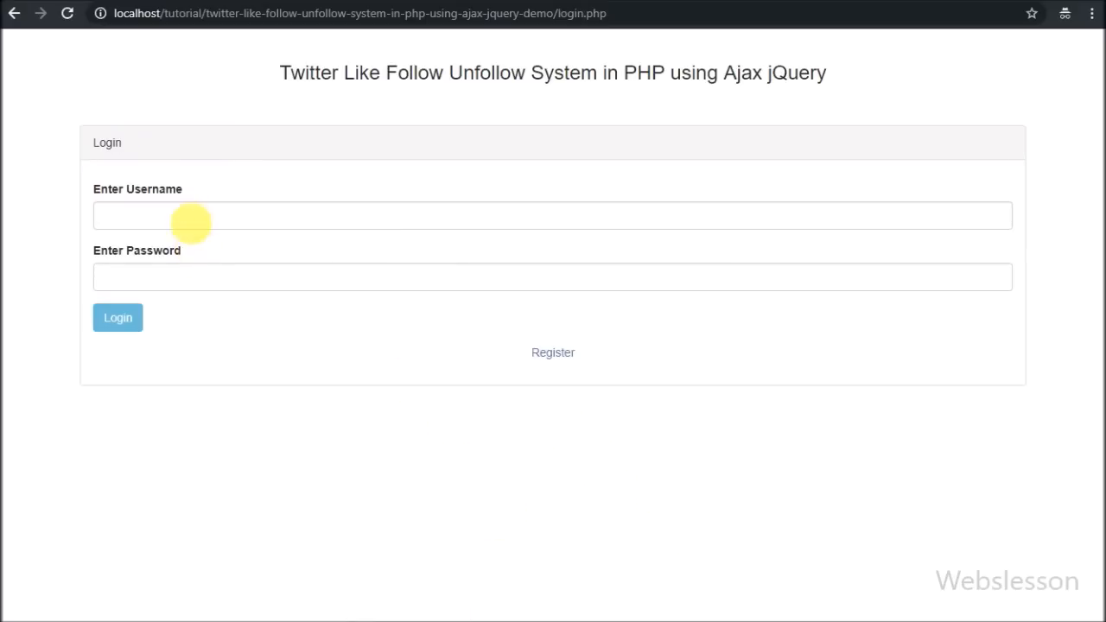
{"action": "left_click", "coordinate": [197, 226]}
{"action": "type", "text": "adma"}
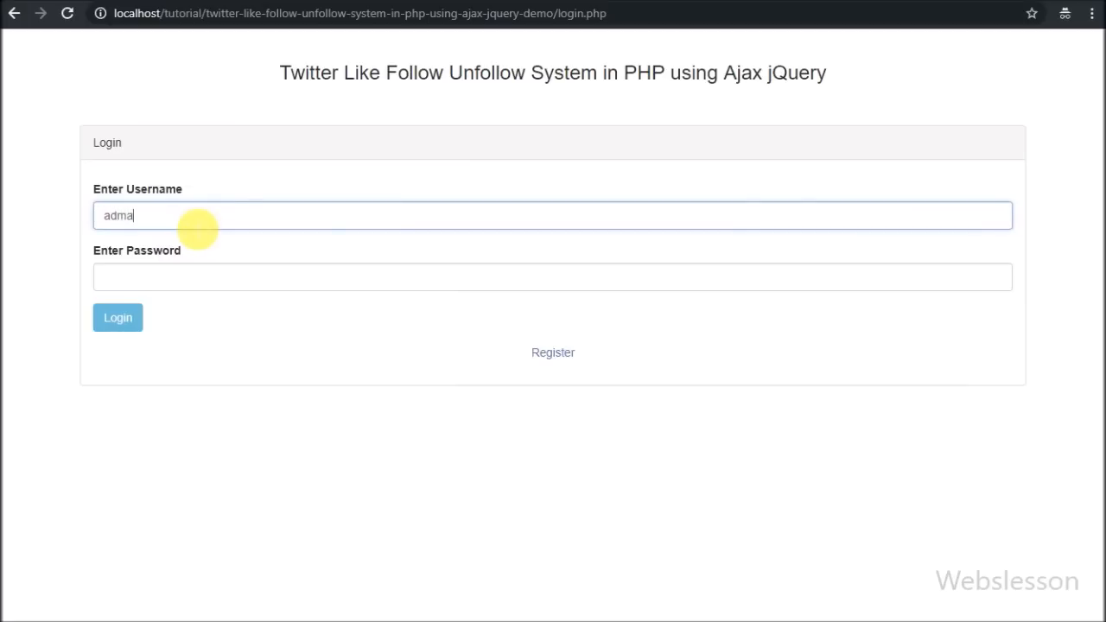
{"action": "key", "text": "BackSpace"}
{"action": "key", "text": "BackSpace"}
{"action": "type", "text": "amsmi"}
{"action": "type", "text": "th"}
{"action": "key", "text": "Tab"}
{"action": "type", "text": "pswor"}
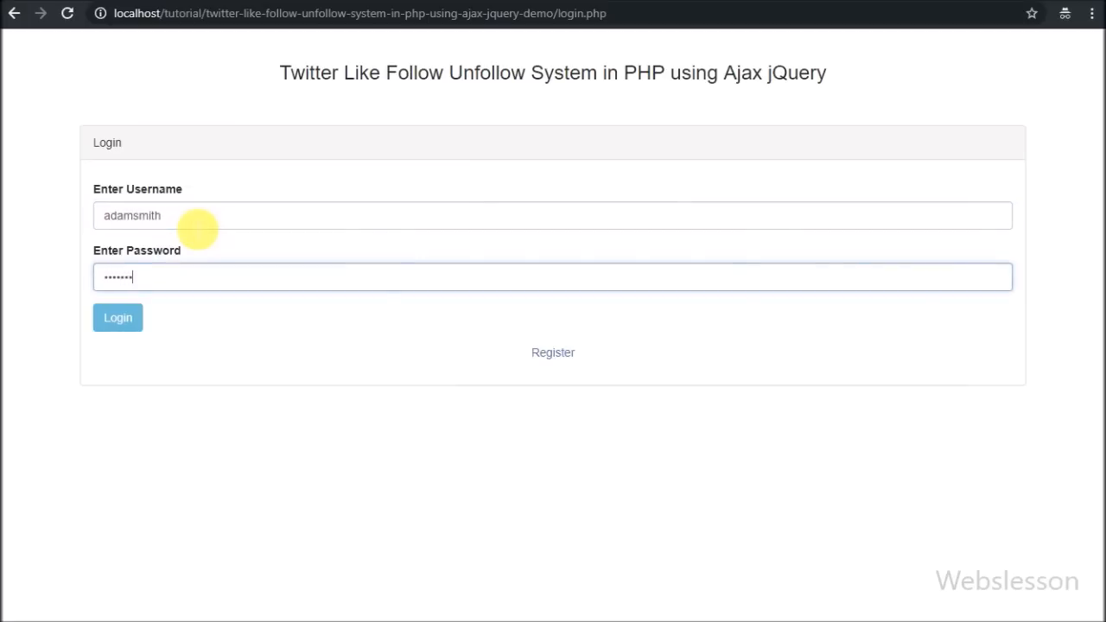
{"action": "type", "text": "d"}
{"action": "key", "text": "Tab"}
{"action": "key", "text": "Return"}
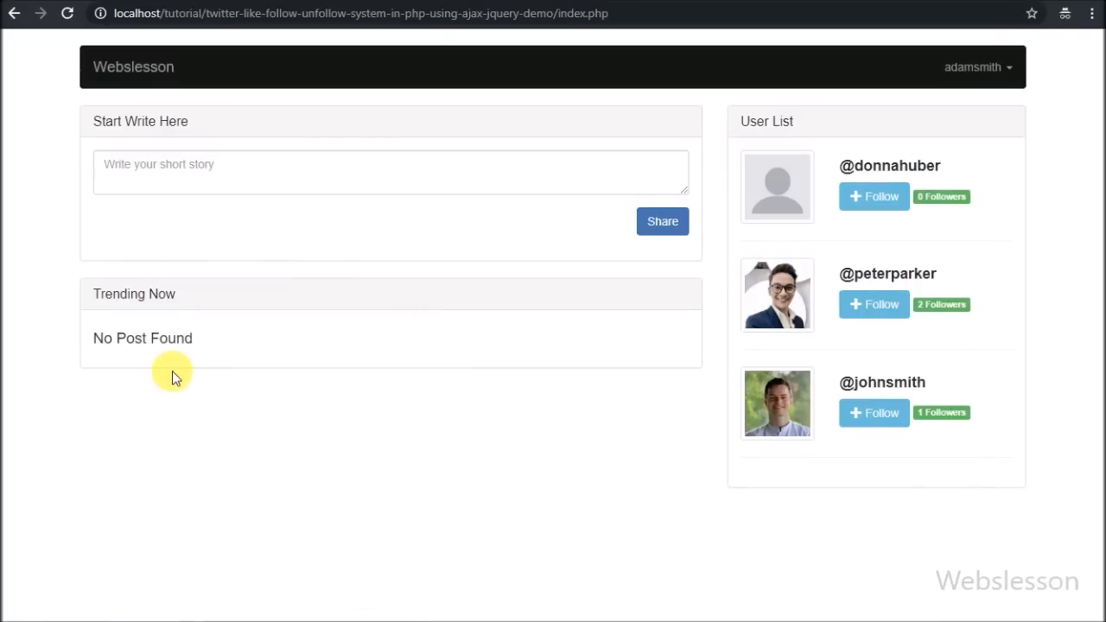
{"action": "left_click_drag", "start_coordinate": [92, 338], "coordinate": [209, 344]}
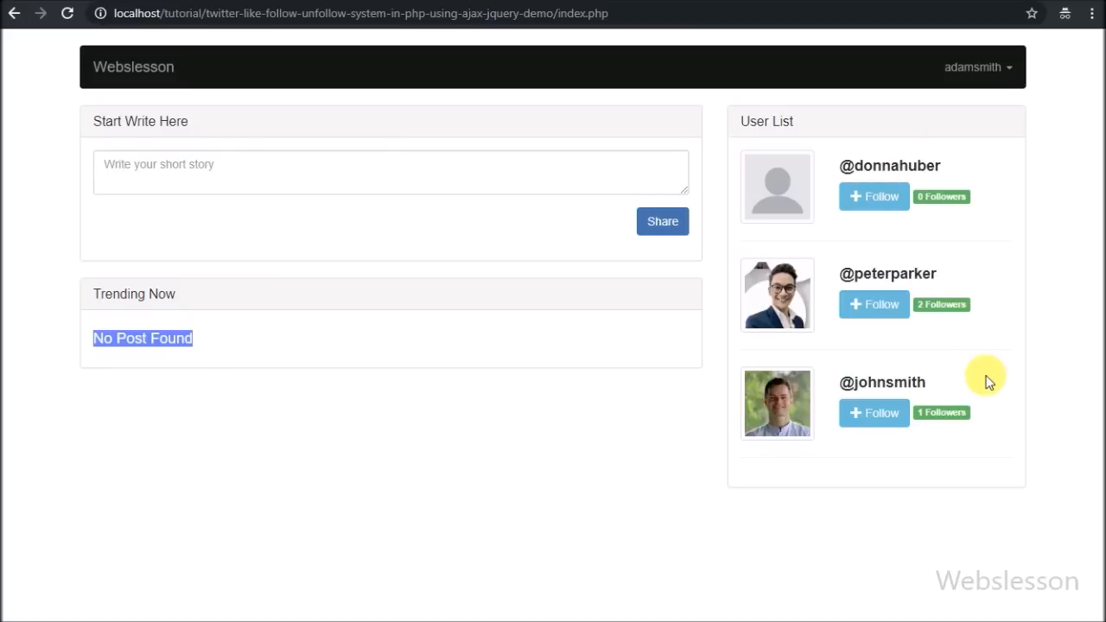
{"action": "left_click", "coordinate": [1050, 427]}
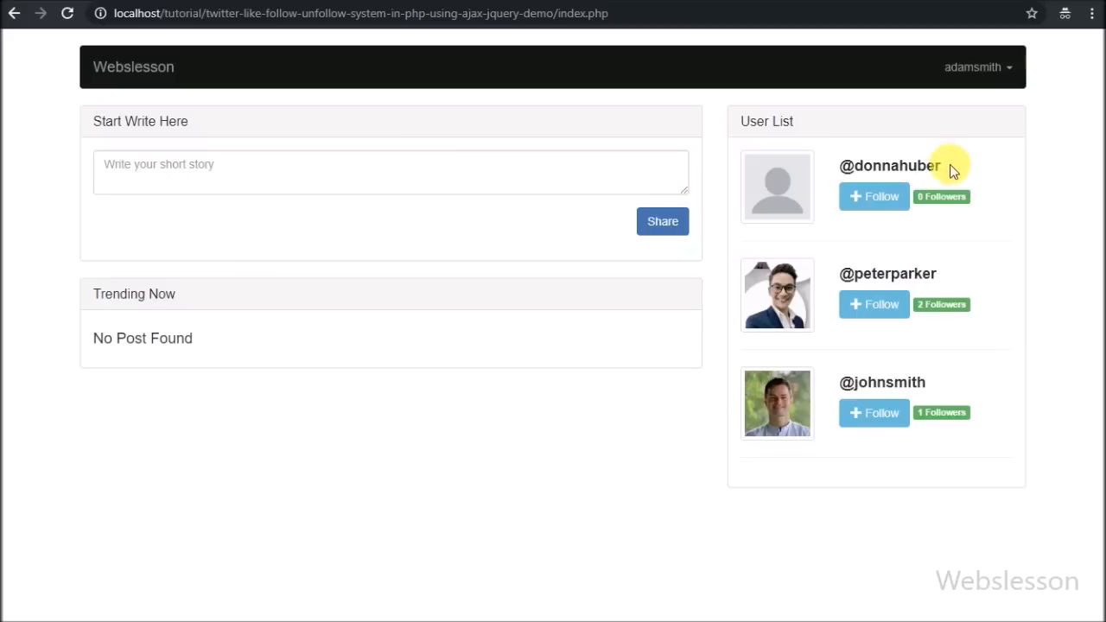
{"action": "left_click_drag", "start_coordinate": [951, 168], "coordinate": [863, 166]}
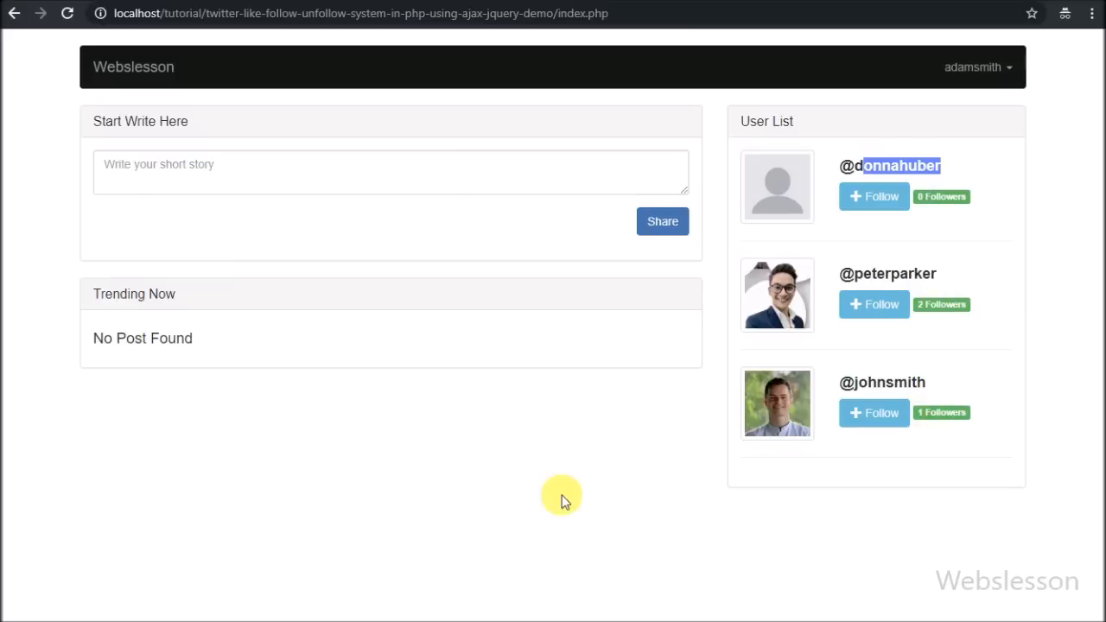
{"action": "left_click", "coordinate": [524, 475]}
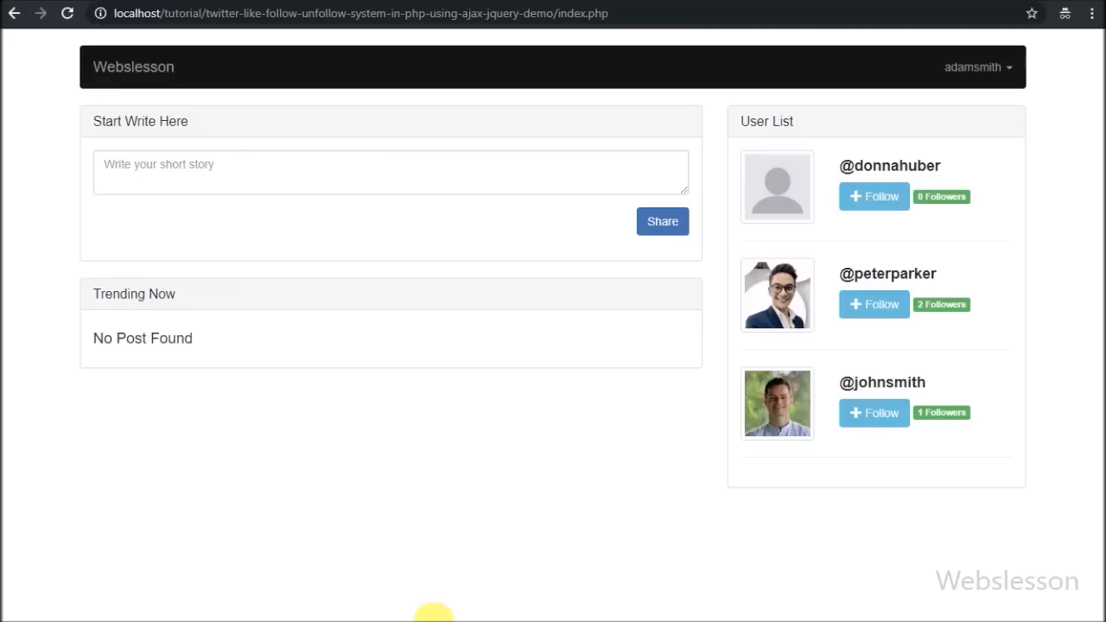
Enter Adam Smith as the display name in the Edit Profile form from the account menu.
{"action": "left_click", "coordinate": [984, 76]}
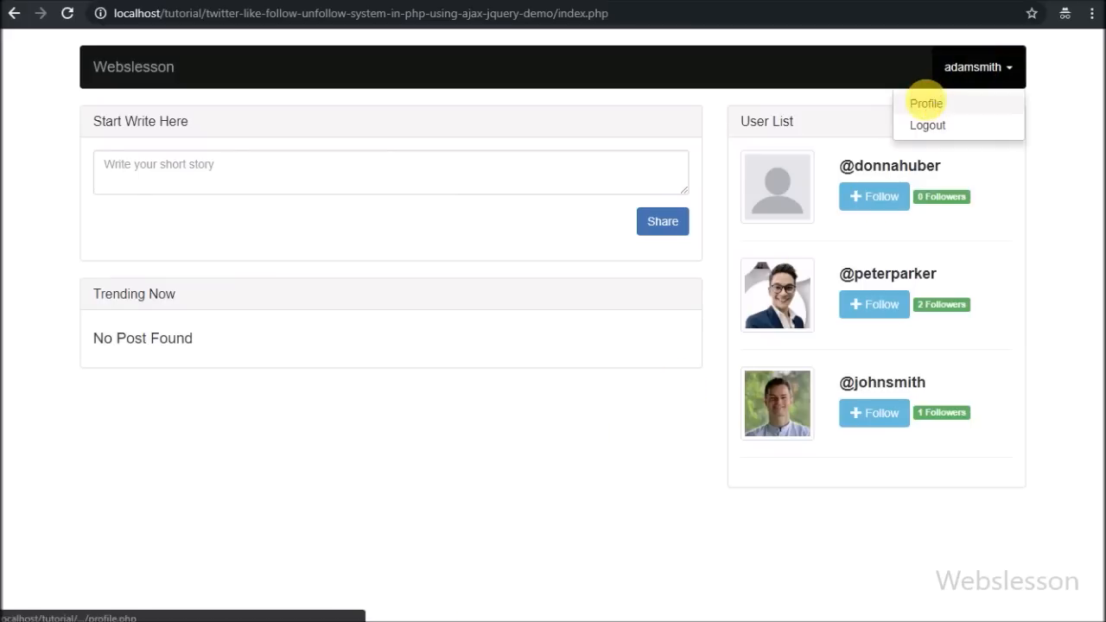
{"action": "left_click", "coordinate": [930, 105]}
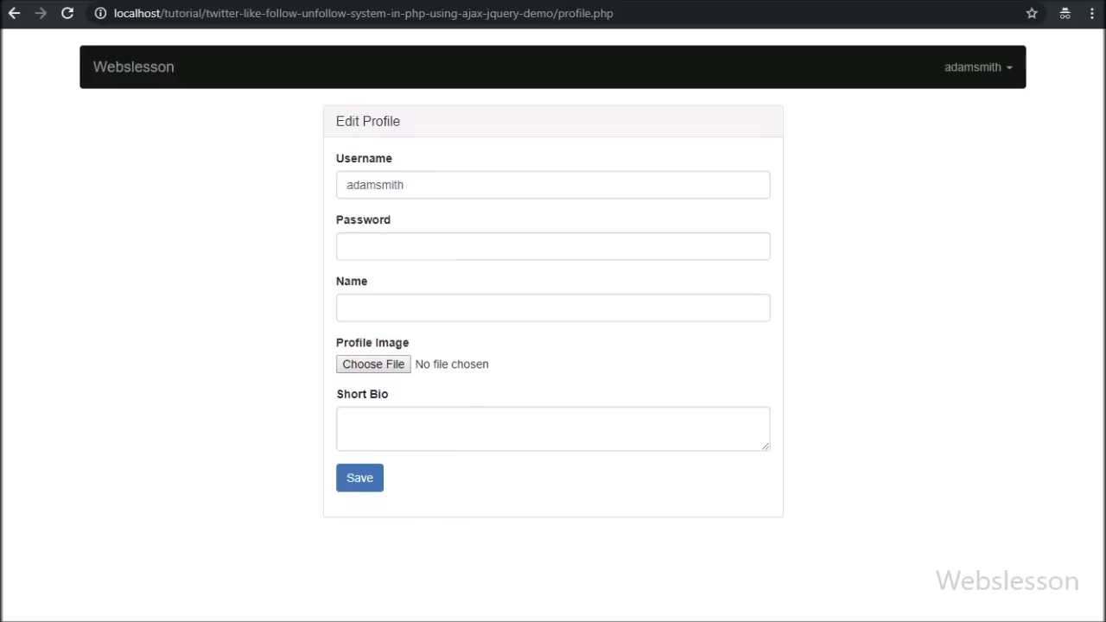
{"action": "left_click", "coordinate": [418, 316]}
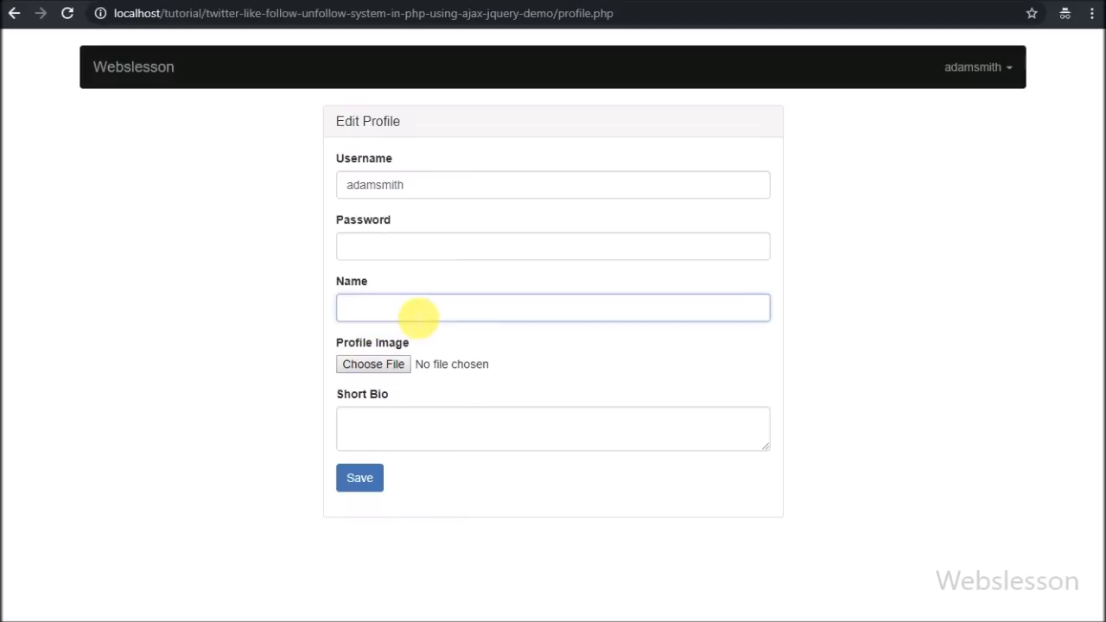
{"action": "type", "text": "Adam Smi"}
{"action": "type", "text": "th"}
{"action": "key", "text": "Tab"}
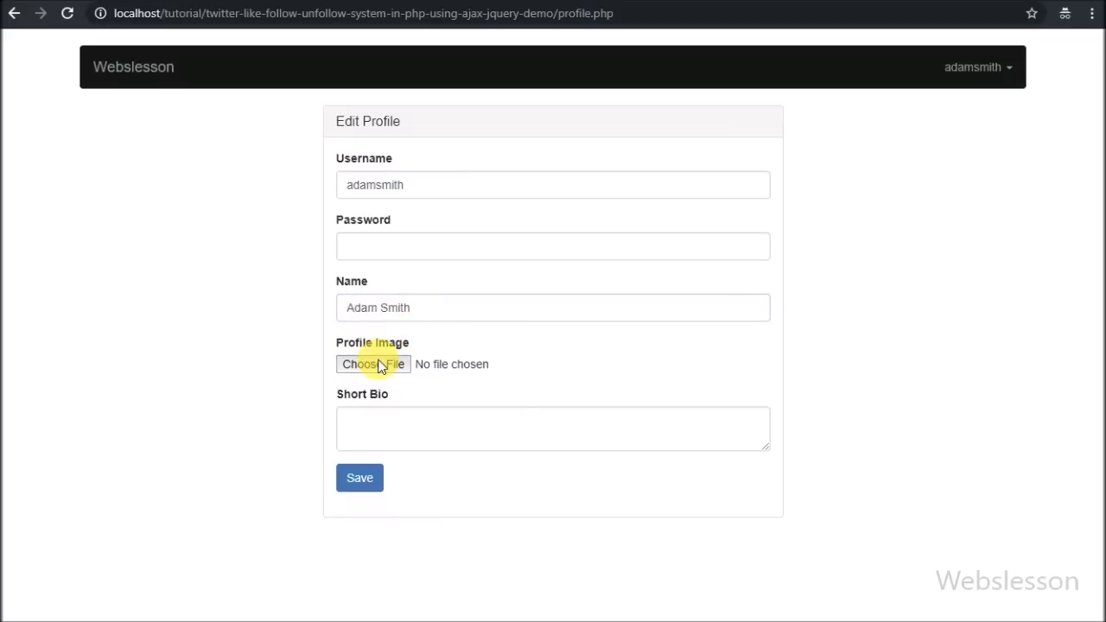
{"action": "left_click", "coordinate": [391, 362]}
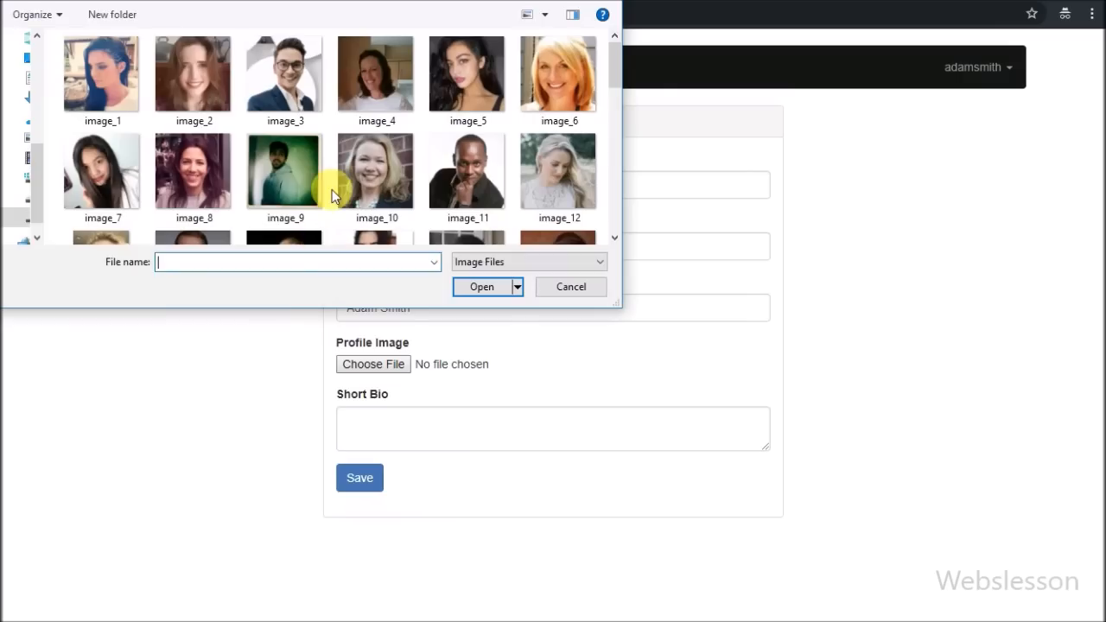
{"action": "scroll", "coordinate": [347, 110], "scroll_direction": "down", "scroll_amount": 2}
{"action": "scroll", "coordinate": [347, 110], "scroll_direction": "down", "scroll_amount": 2}
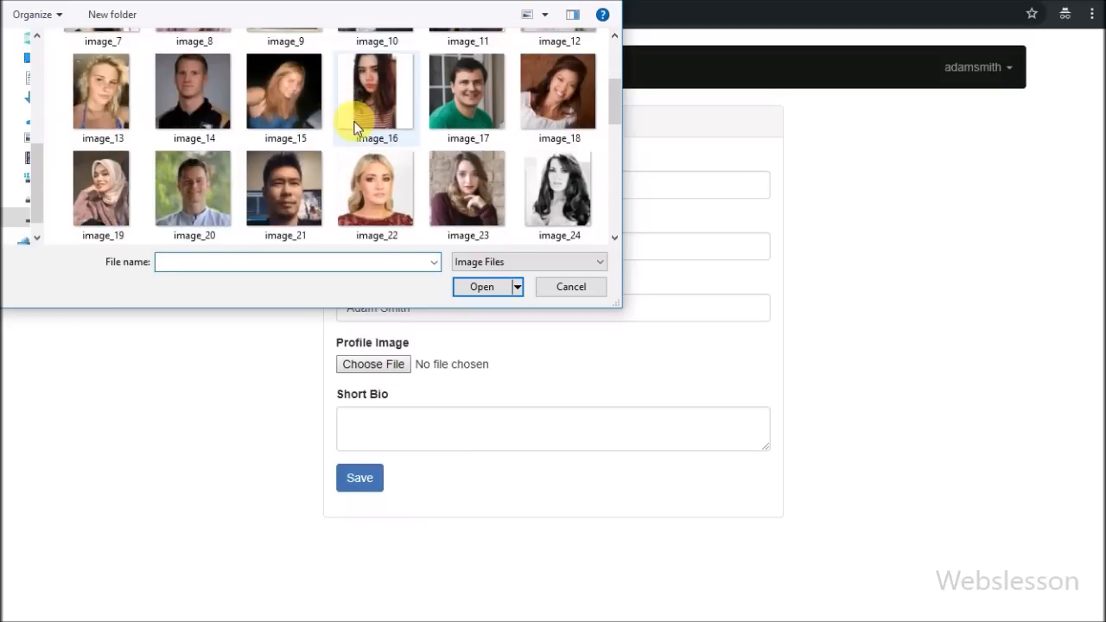
Choose image_17.jpg as the profile picture and move to the short bio field.
{"action": "left_click", "coordinate": [470, 102]}
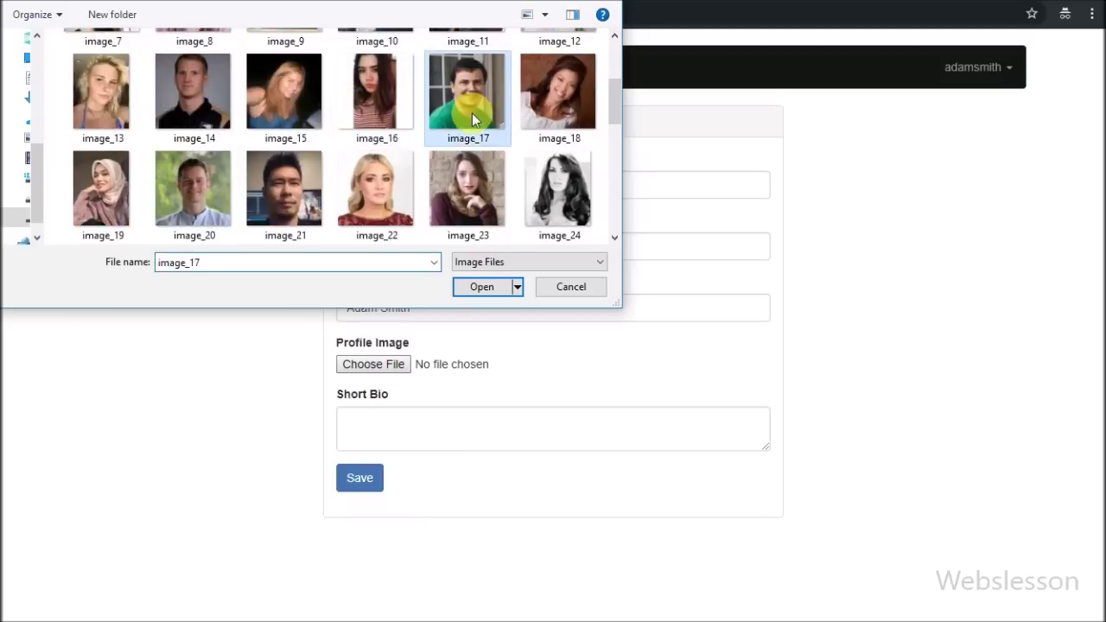
{"action": "left_click", "coordinate": [477, 292]}
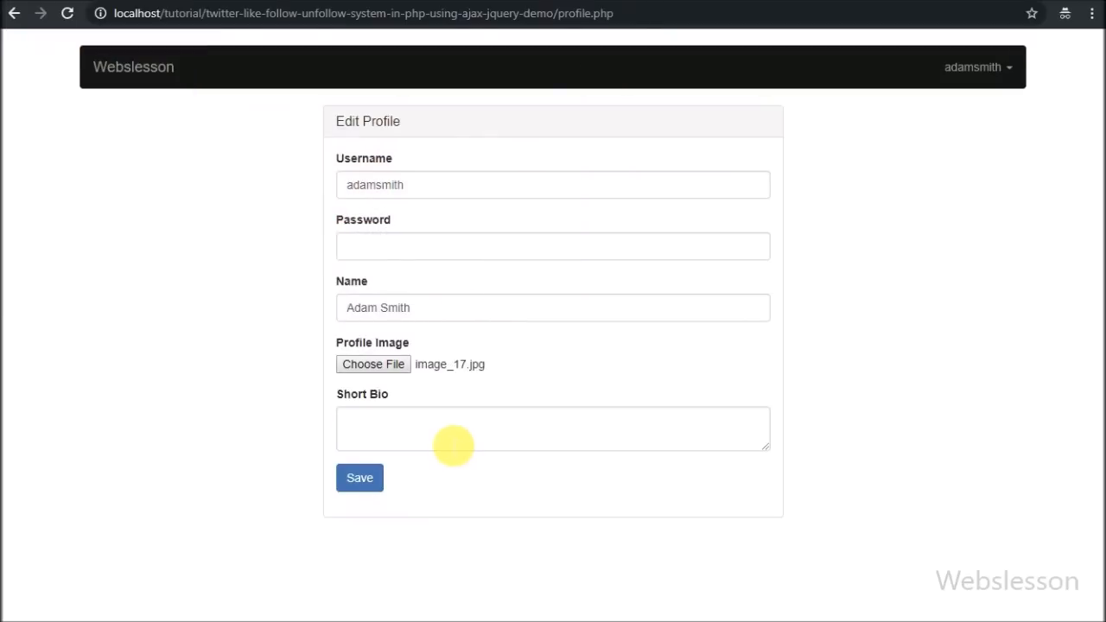
{"action": "left_click", "coordinate": [452, 444]}
{"action": "type", "text": "I am Juniour level web programmer."}
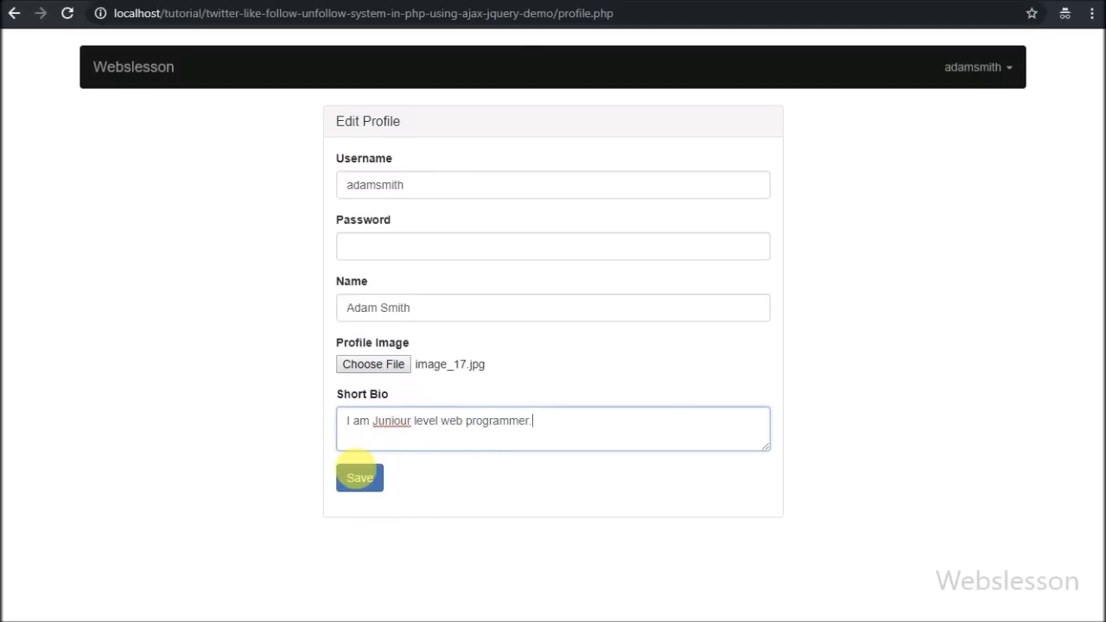
{"action": "left_click", "coordinate": [361, 478]}
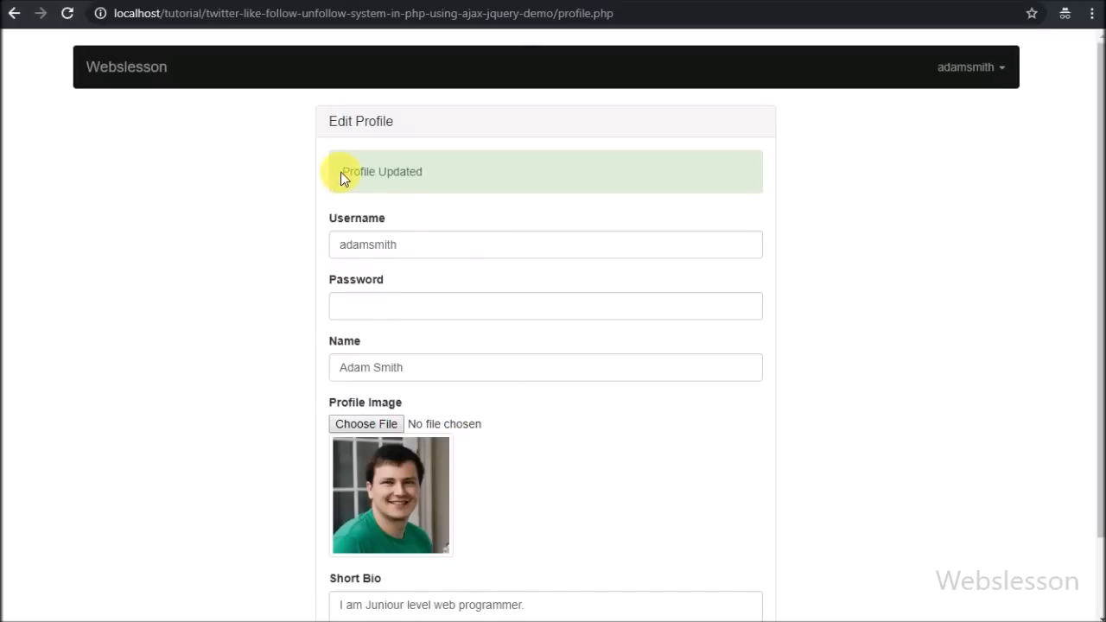
{"action": "triple_click", "coordinate": [429, 171]}
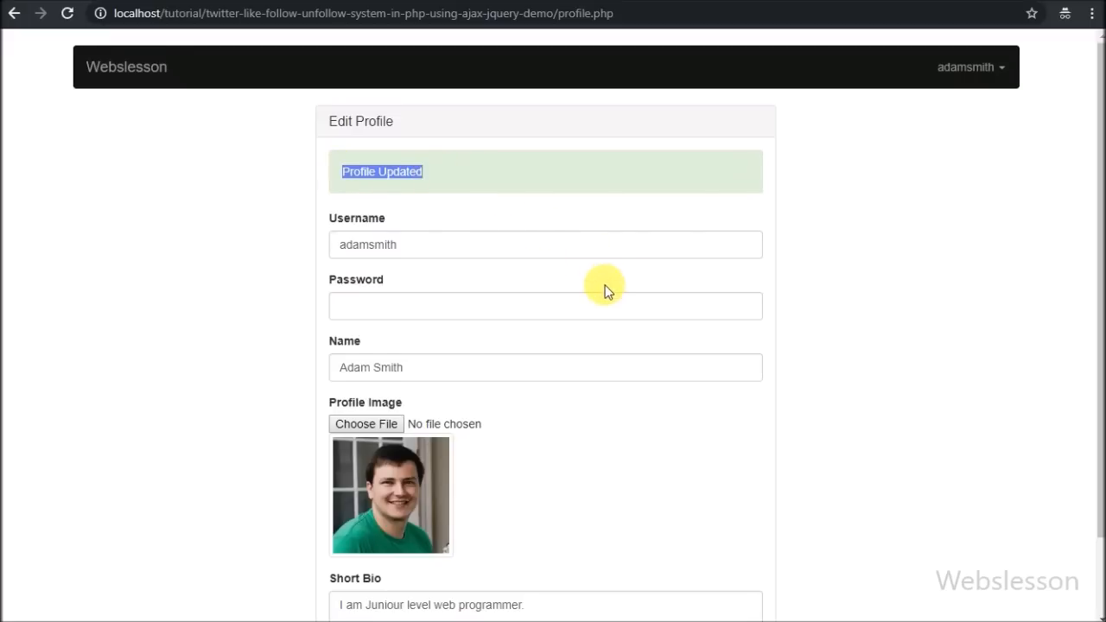
{"action": "scroll", "coordinate": [607, 291], "scroll_direction": "down", "scroll_amount": 1}
{"action": "scroll", "coordinate": [610, 290], "scroll_direction": "up", "scroll_amount": 1}
{"action": "left_click", "coordinate": [67, 14]}
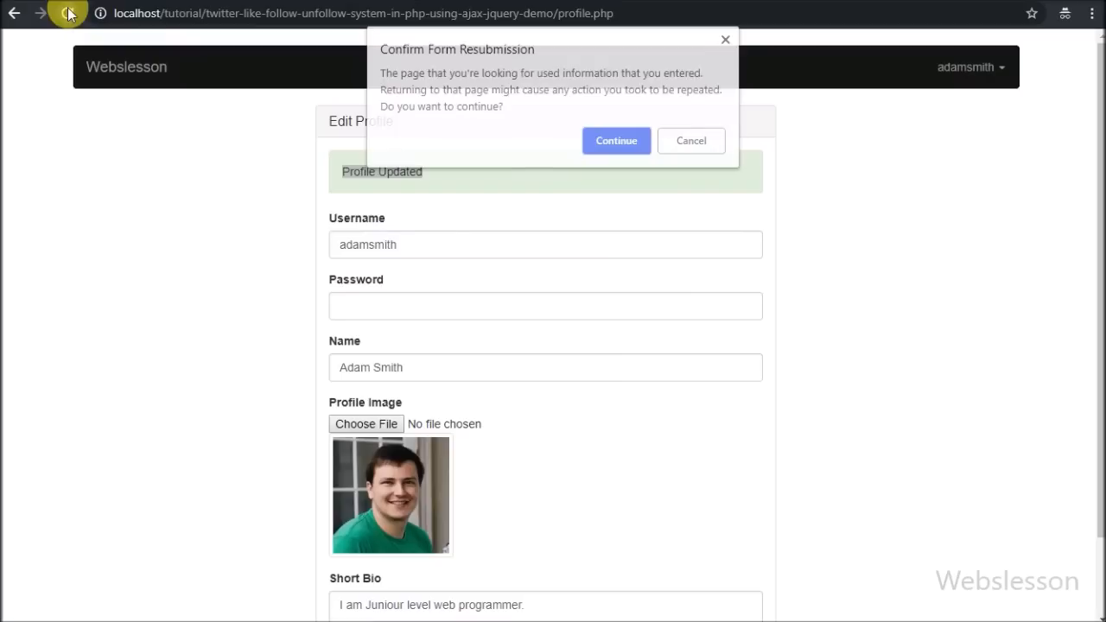
{"action": "left_click", "coordinate": [704, 143]}
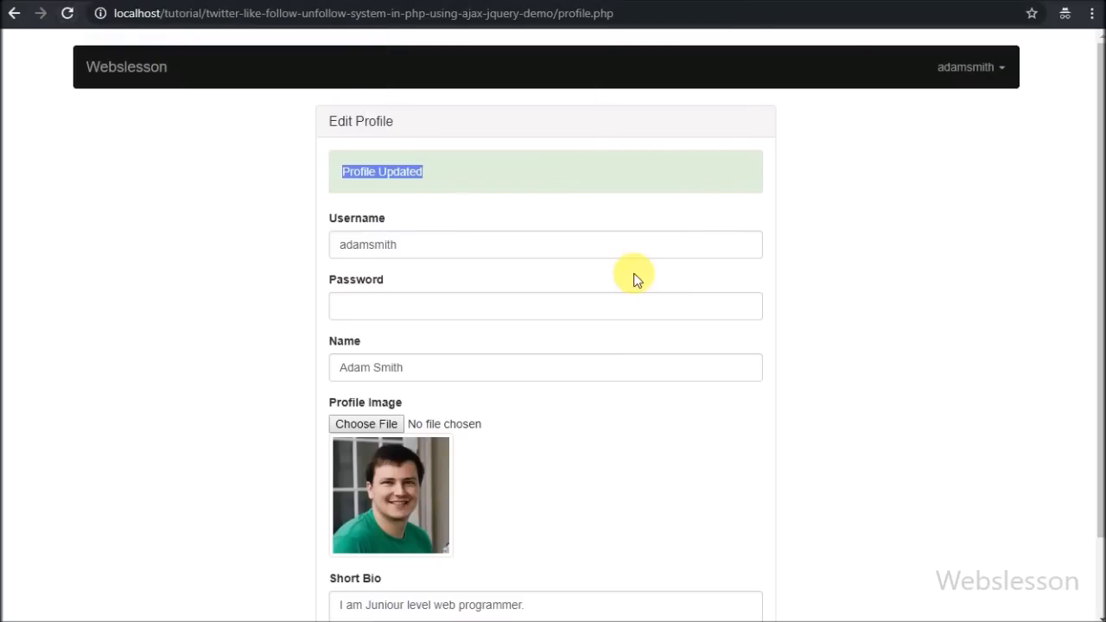
{"action": "left_click", "coordinate": [690, 386]}
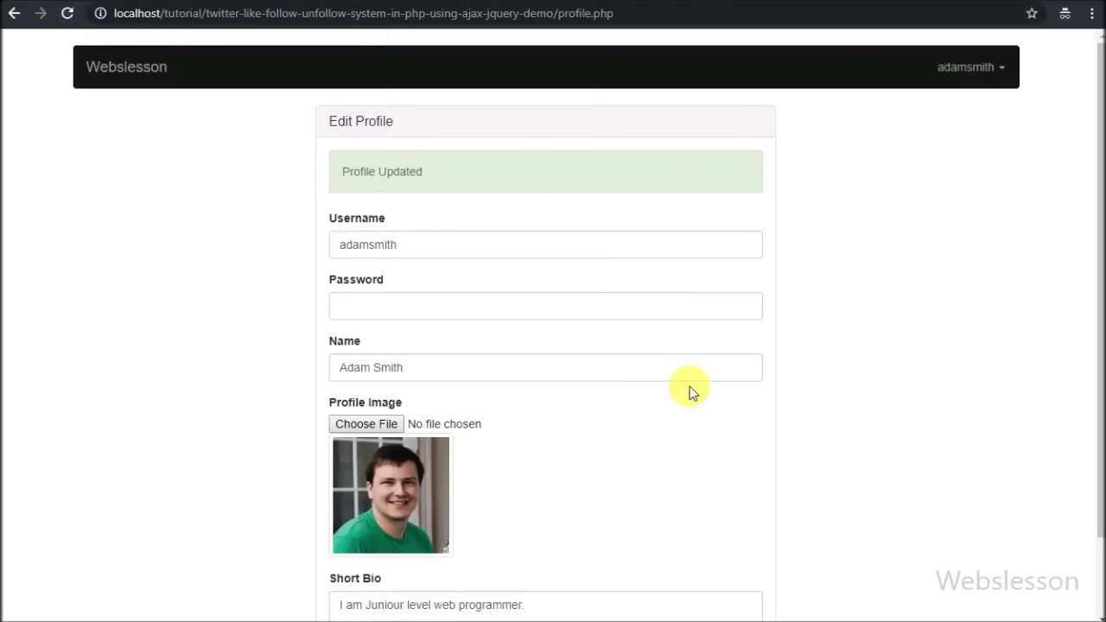
{"action": "left_click", "coordinate": [132, 76]}
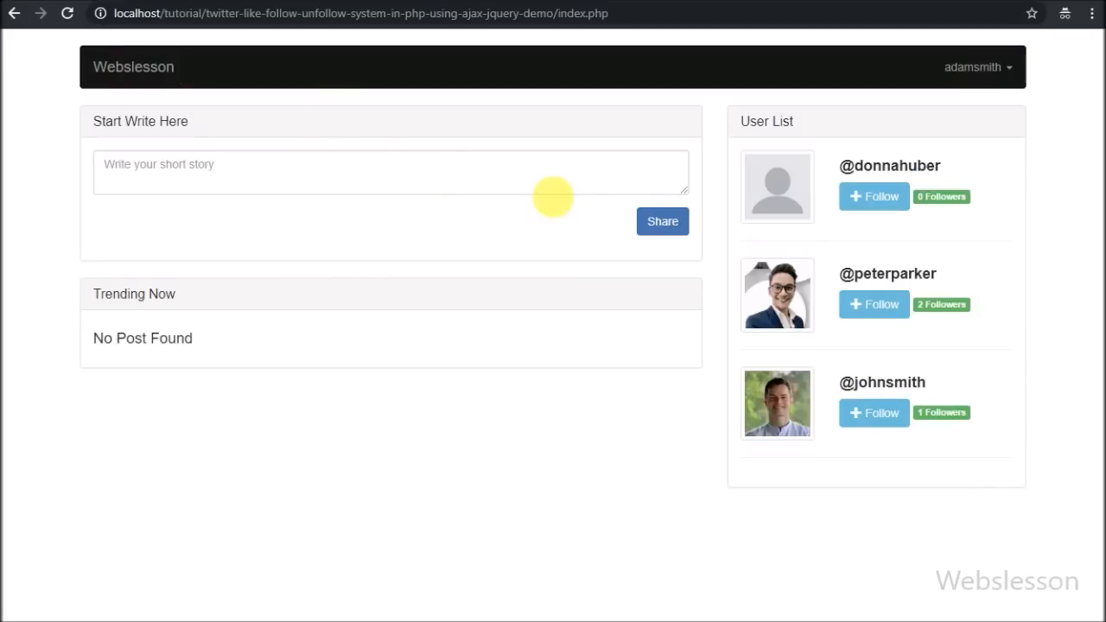
{"action": "left_click", "coordinate": [879, 307]}
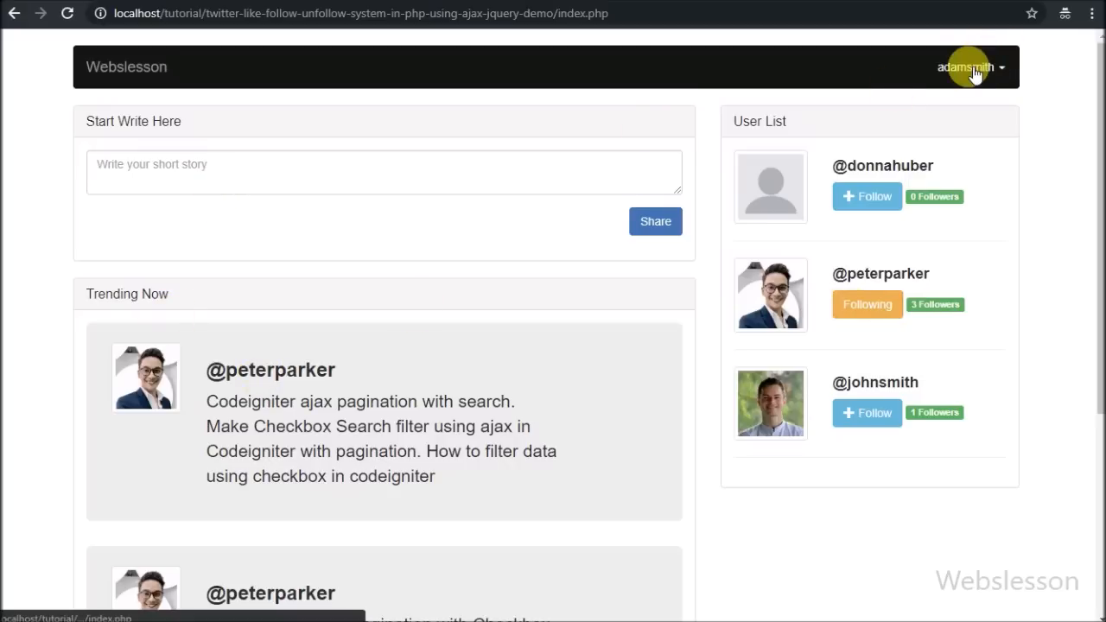
{"action": "scroll", "coordinate": [360, 375], "scroll_direction": "down", "scroll_amount": 4}
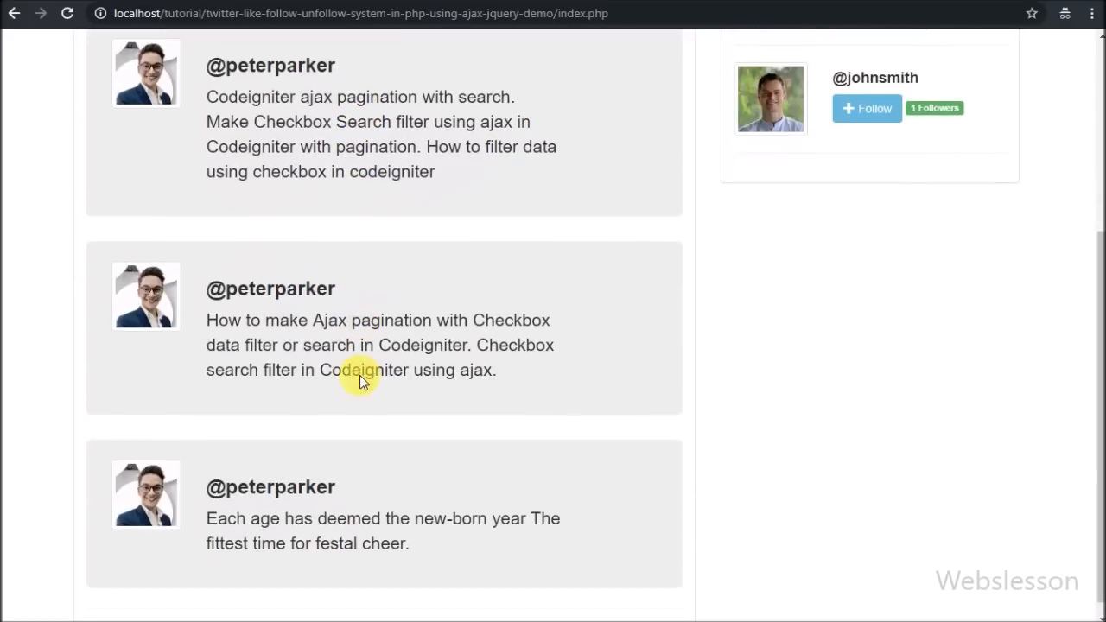
{"action": "scroll", "coordinate": [361, 372], "scroll_direction": "down", "scroll_amount": 1}
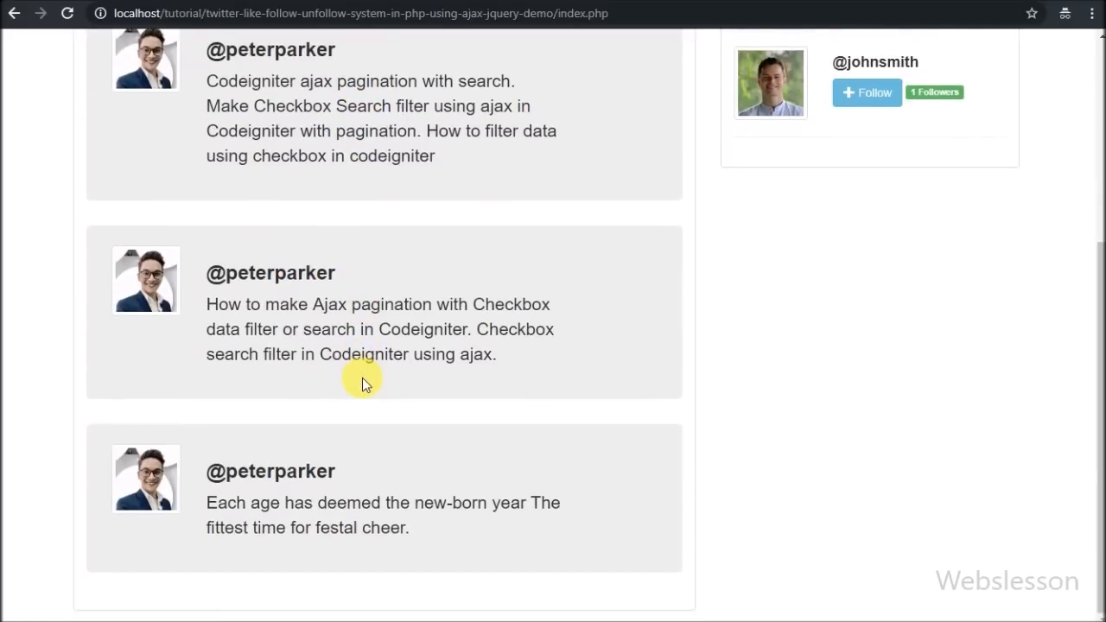
{"action": "scroll", "coordinate": [362, 378], "scroll_direction": "up", "scroll_amount": 2}
{"action": "scroll", "coordinate": [362, 378], "scroll_direction": "up", "scroll_amount": 2}
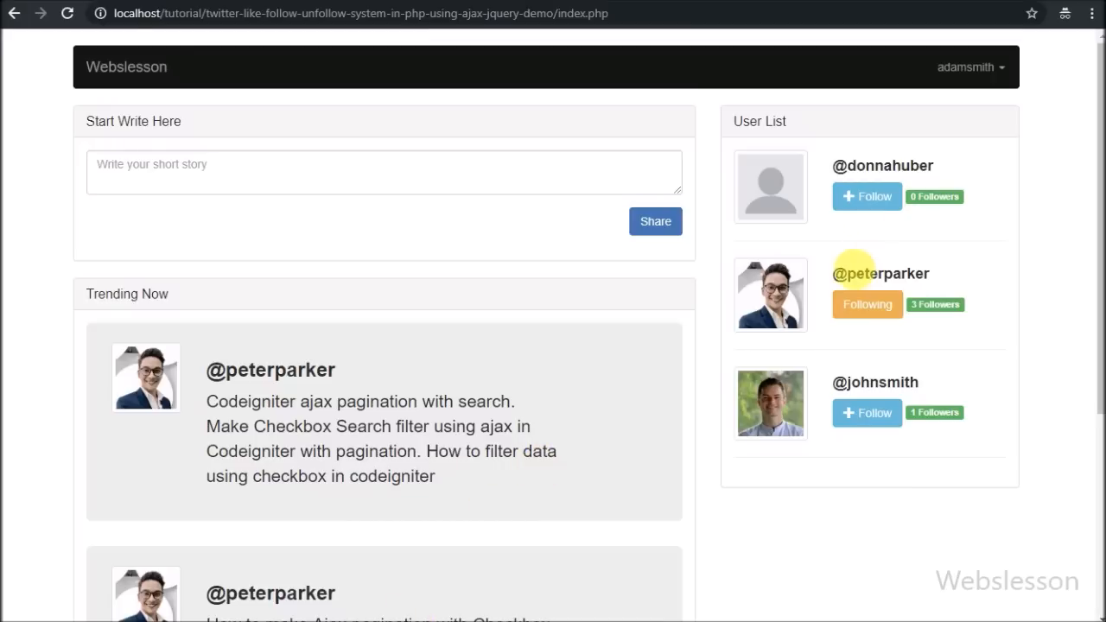
{"action": "left_click_drag", "start_coordinate": [848, 274], "coordinate": [941, 274]}
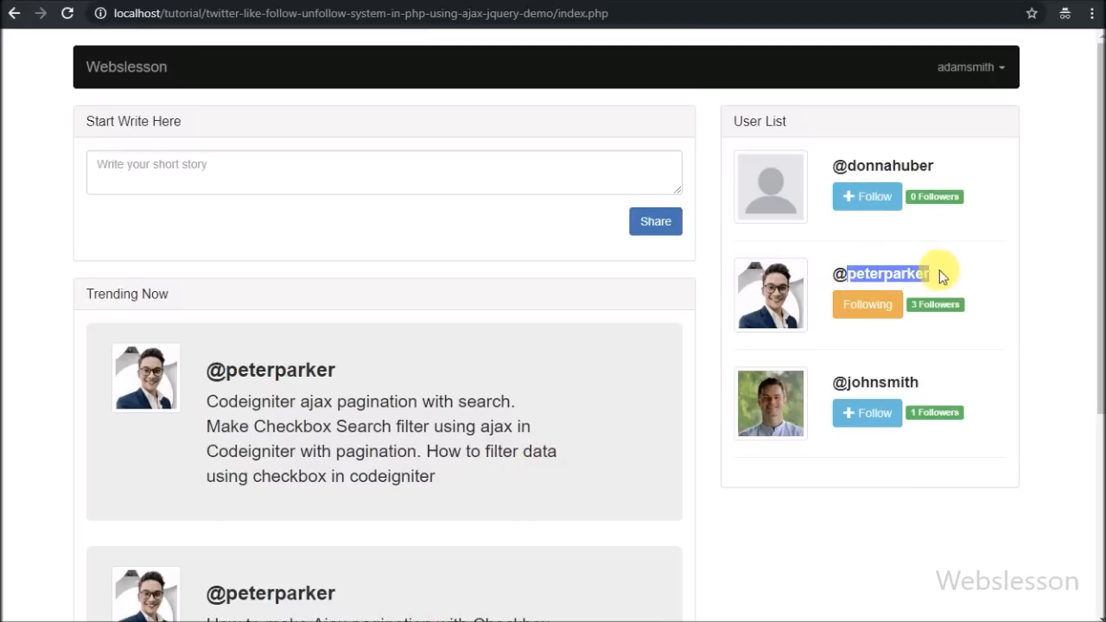
{"action": "left_click", "coordinate": [994, 326]}
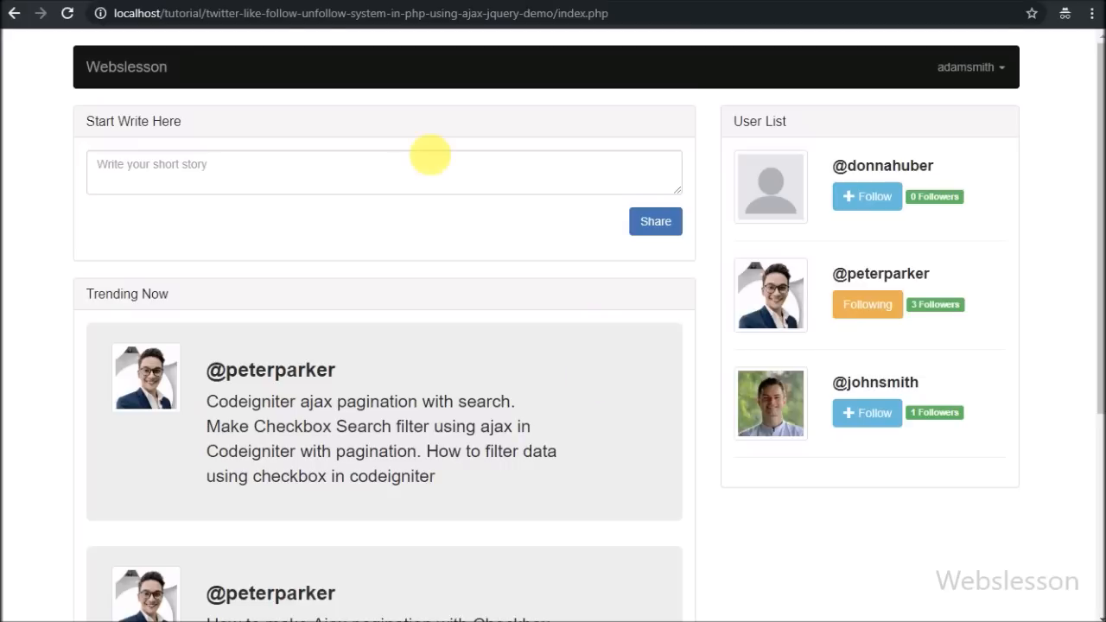
Paste the Codeigniter Ajax pagination story and fix its second line's word order.
{"action": "left_click", "coordinate": [278, 170]}
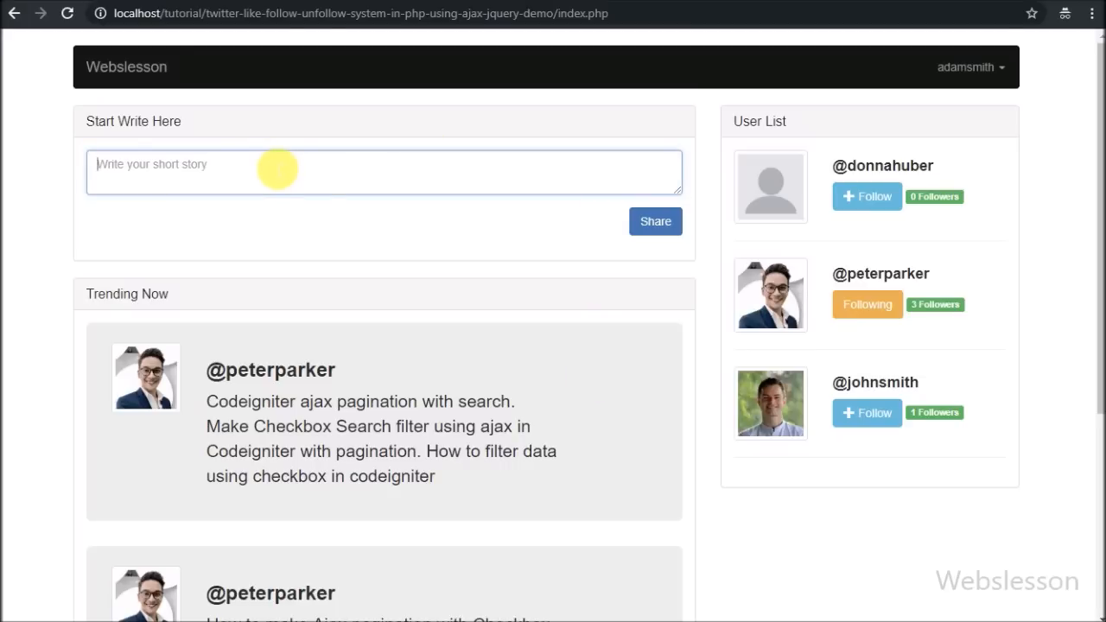
{"action": "type", "text": "How to implement Ajax pagination with Search and Filter in Codeigniter. How to apply checkbox filter with price range slide in Codeigniter using Ajax."}
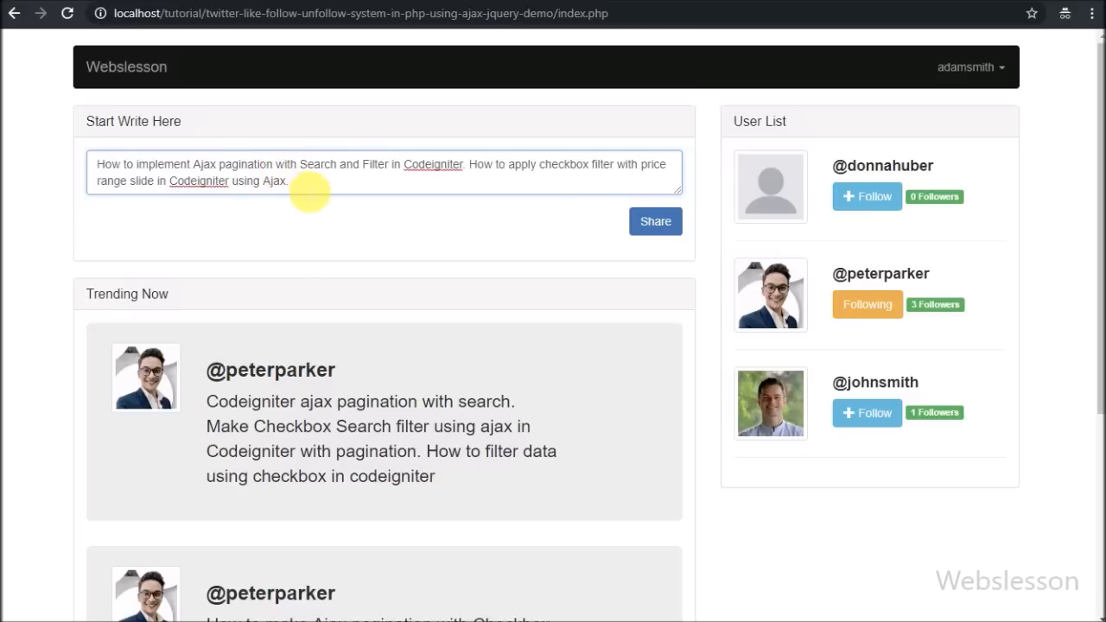
{"action": "left_click_drag", "start_coordinate": [309, 185], "coordinate": [81, 172]}
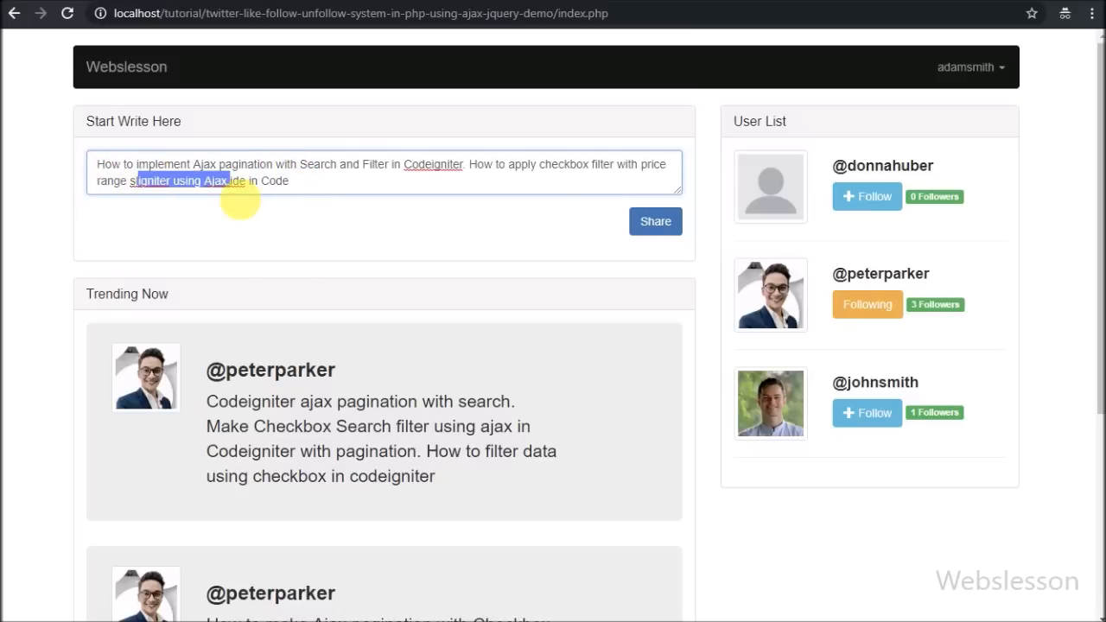
{"action": "left_click_drag", "start_coordinate": [273, 180], "coordinate": [291, 183]}
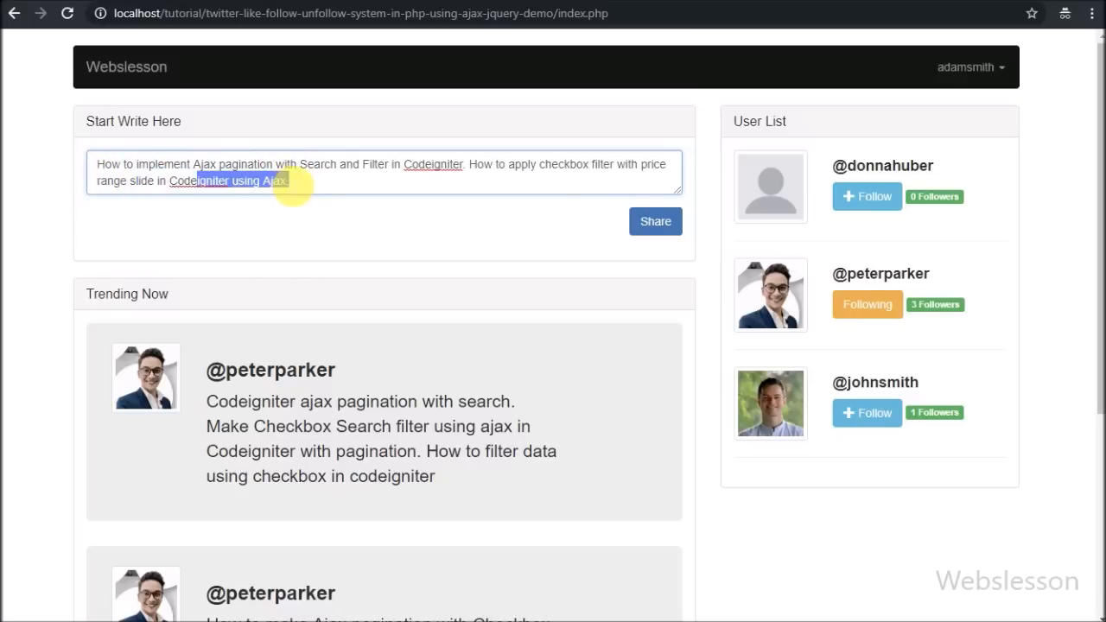
{"action": "left_click", "coordinate": [367, 197]}
{"action": "key", "text": "ctrl+a"}
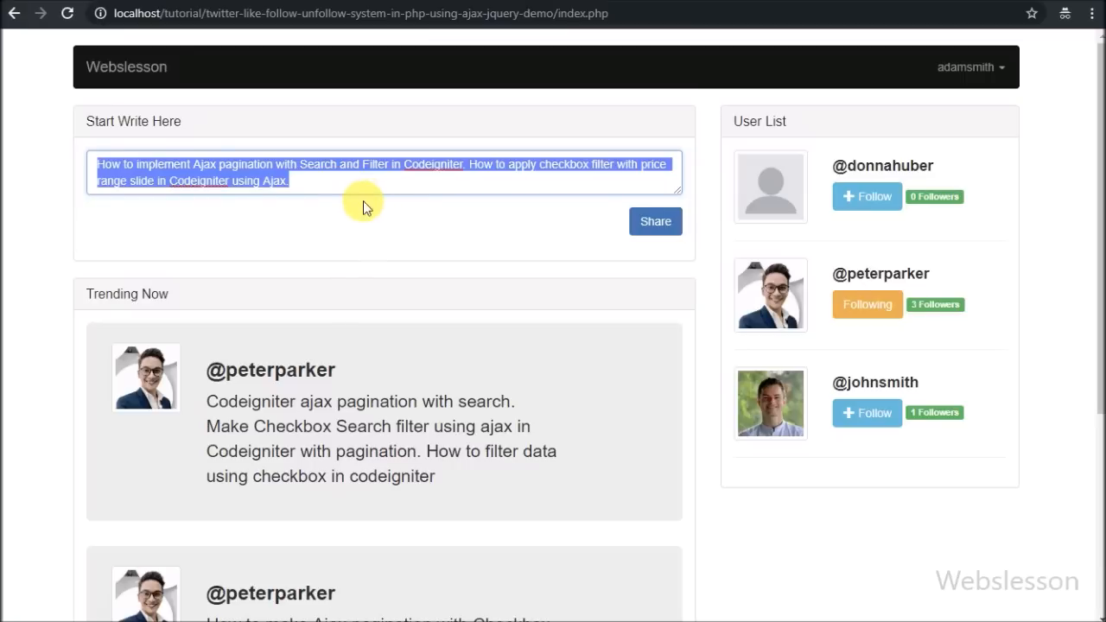
{"action": "left_click", "coordinate": [363, 203]}
Share the story as a new post, highlight it in Trending Now, and log out.
{"action": "left_click", "coordinate": [658, 222]}
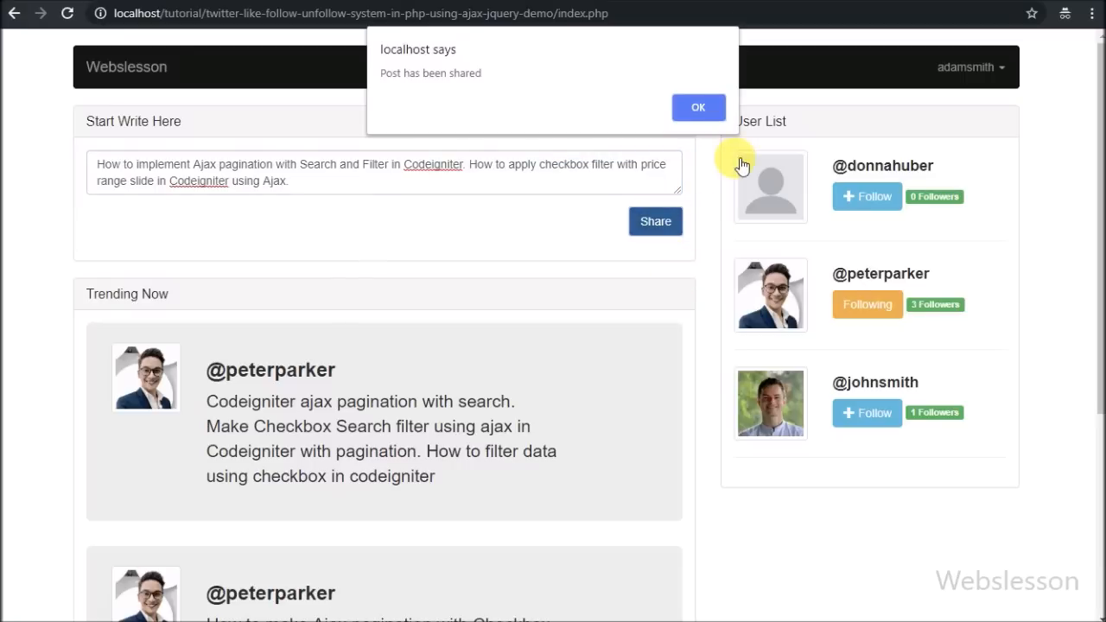
{"action": "left_click", "coordinate": [698, 107]}
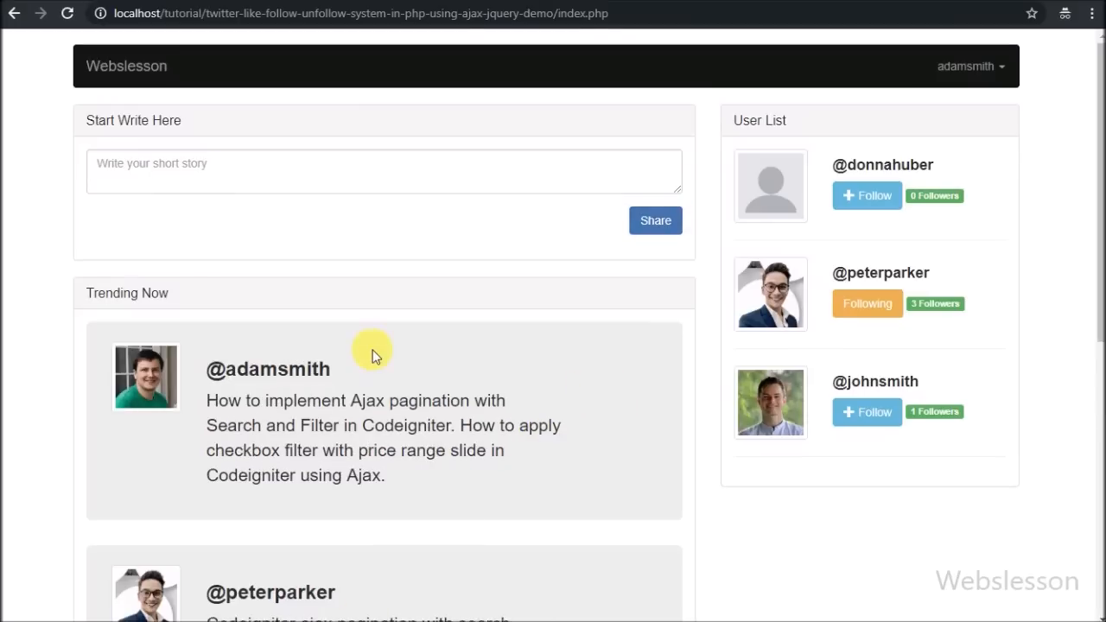
{"action": "scroll", "coordinate": [371, 353], "scroll_direction": "down", "scroll_amount": 1}
{"action": "left_click_drag", "start_coordinate": [208, 320], "coordinate": [415, 394]}
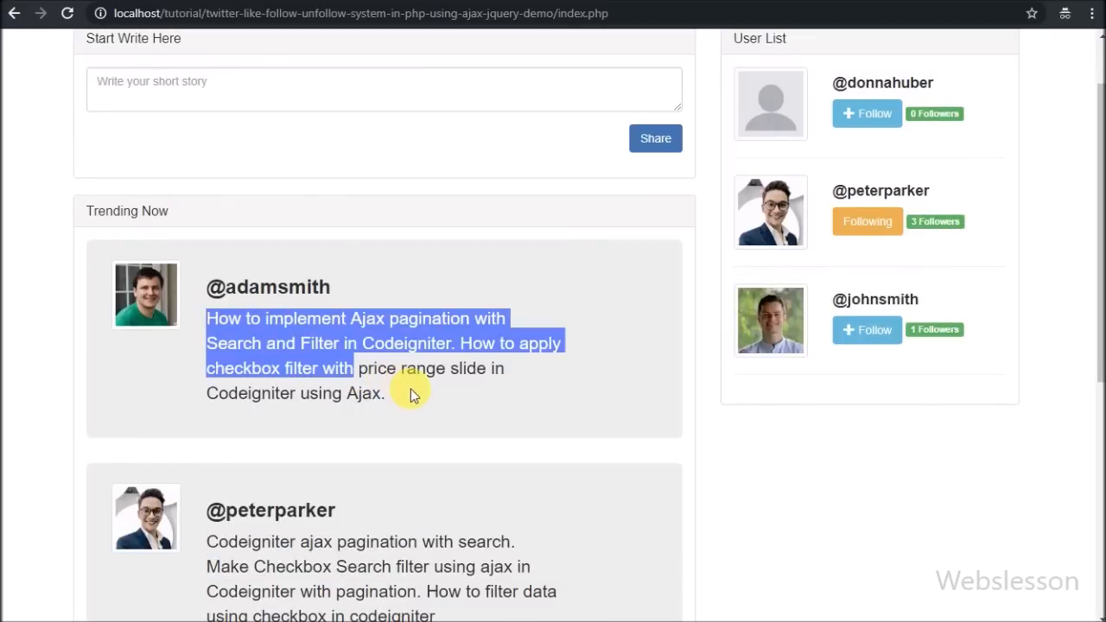
{"action": "scroll", "coordinate": [514, 368], "scroll_direction": "up", "scroll_amount": 1}
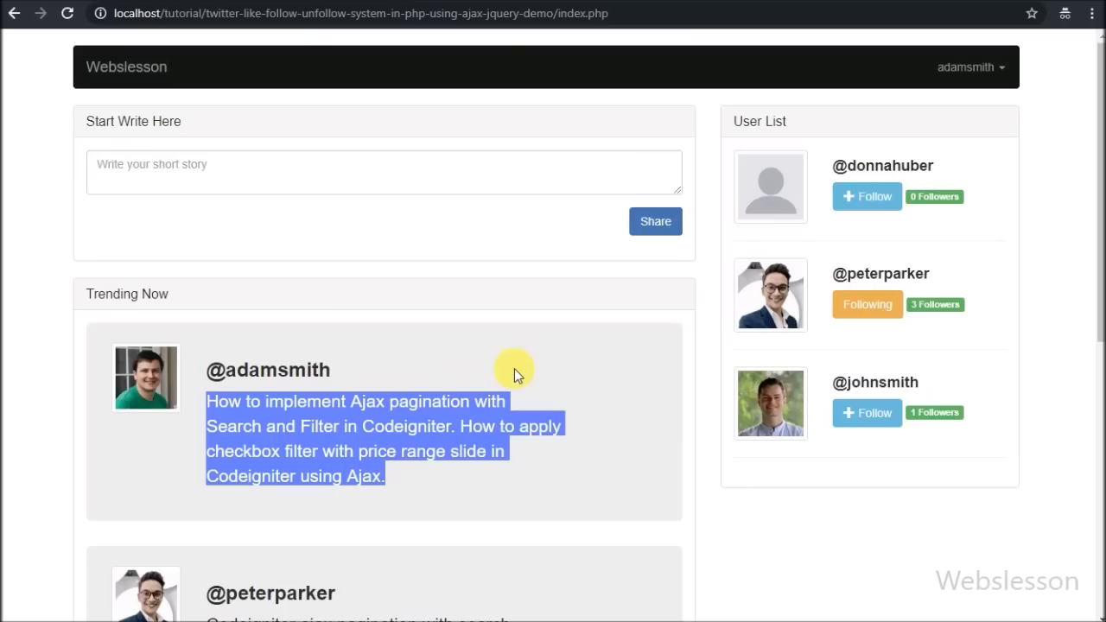
{"action": "left_click", "coordinate": [1000, 69]}
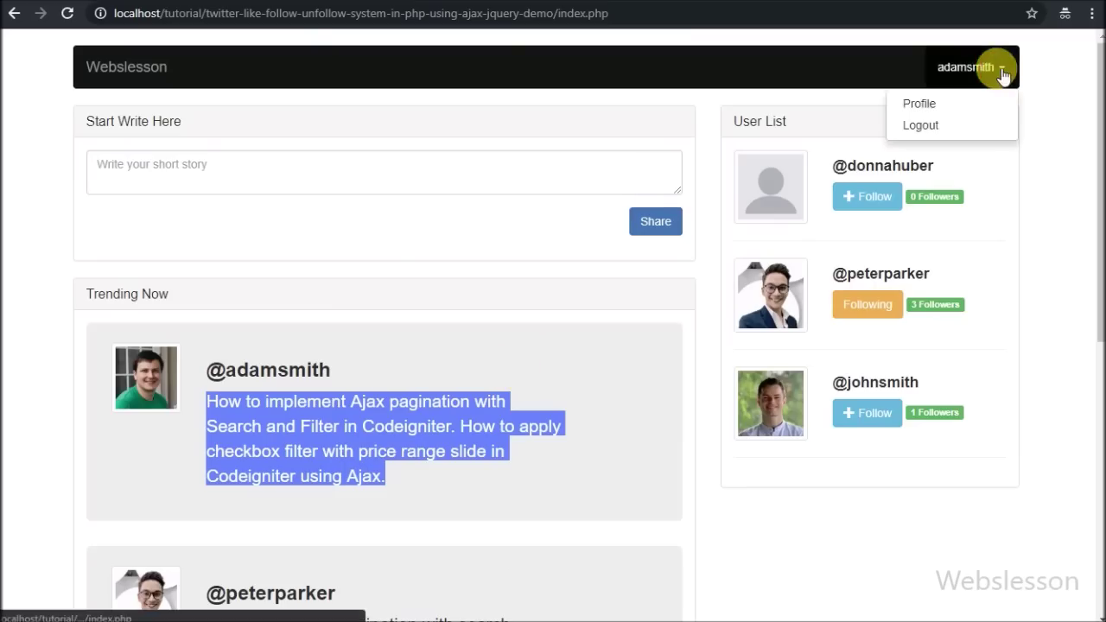
{"action": "left_click", "coordinate": [933, 125]}
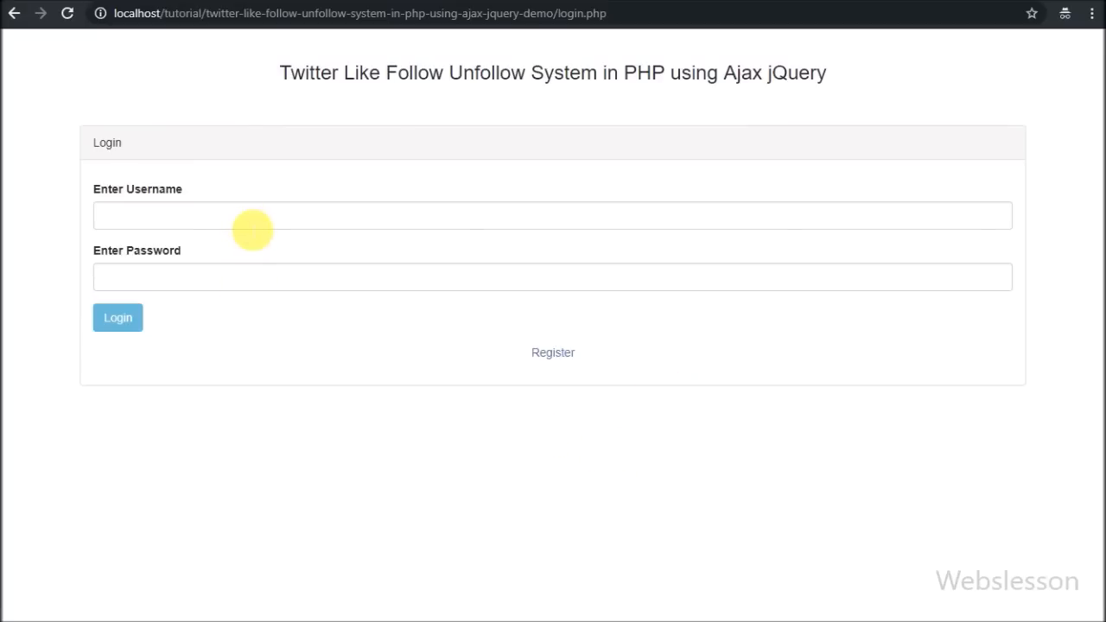
{"action": "type", "text": "donna"}
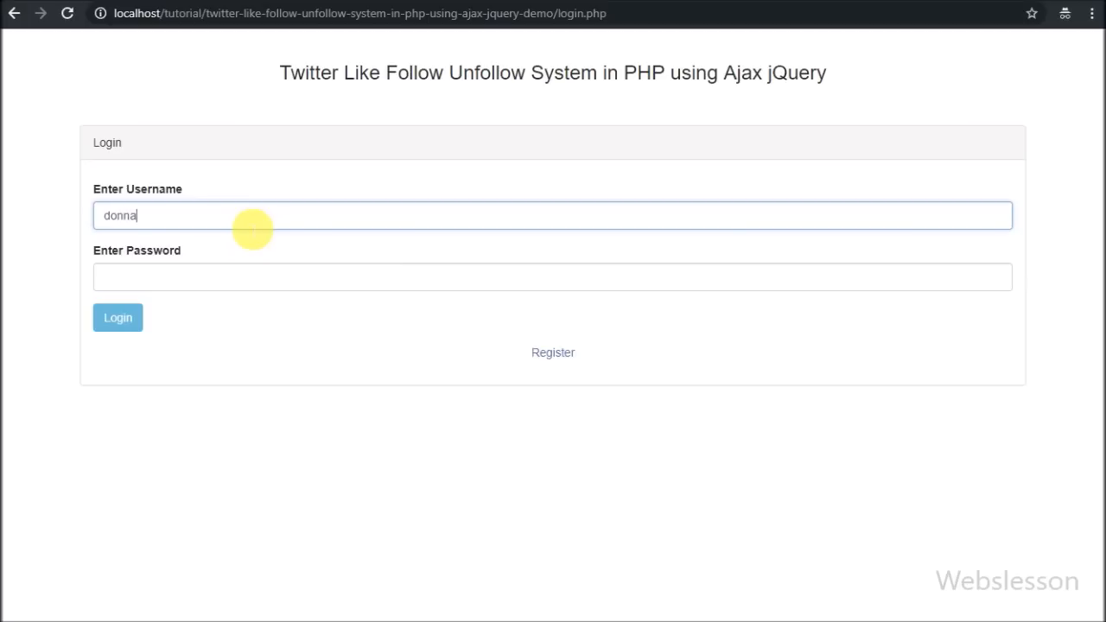
{"action": "type", "text": "huber"}
{"action": "key", "text": "Tab"}
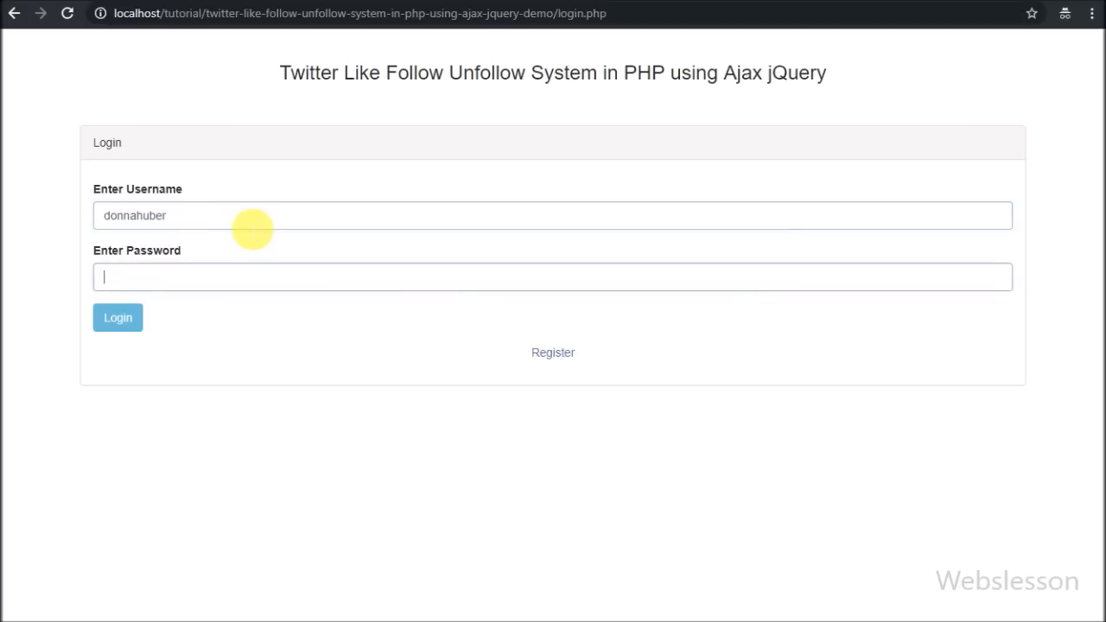
{"action": "type", "text": "password"}
{"action": "key", "text": "Return"}
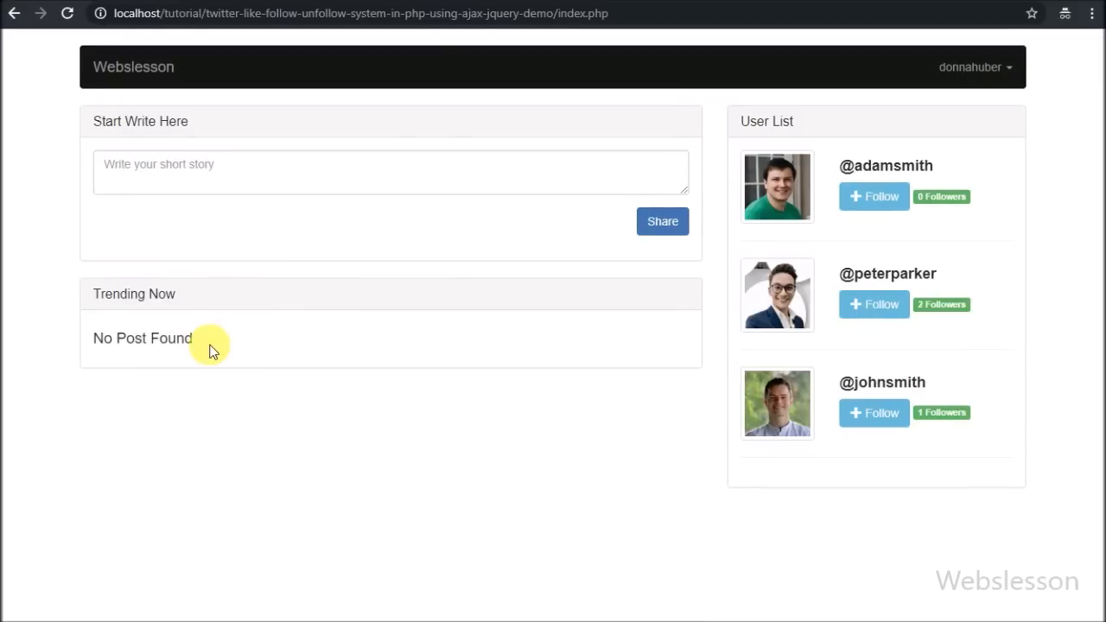
{"action": "left_click", "coordinate": [206, 342]}
{"action": "left_click_drag", "start_coordinate": [206, 342], "coordinate": [77, 348]}
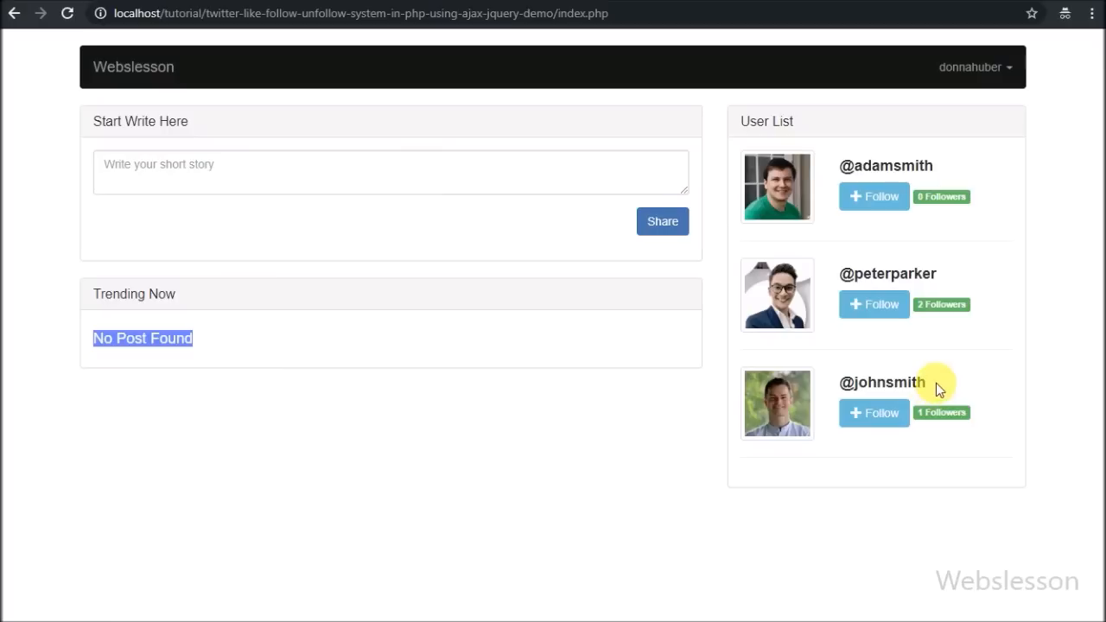
{"action": "left_click_drag", "start_coordinate": [936, 383], "coordinate": [858, 382]}
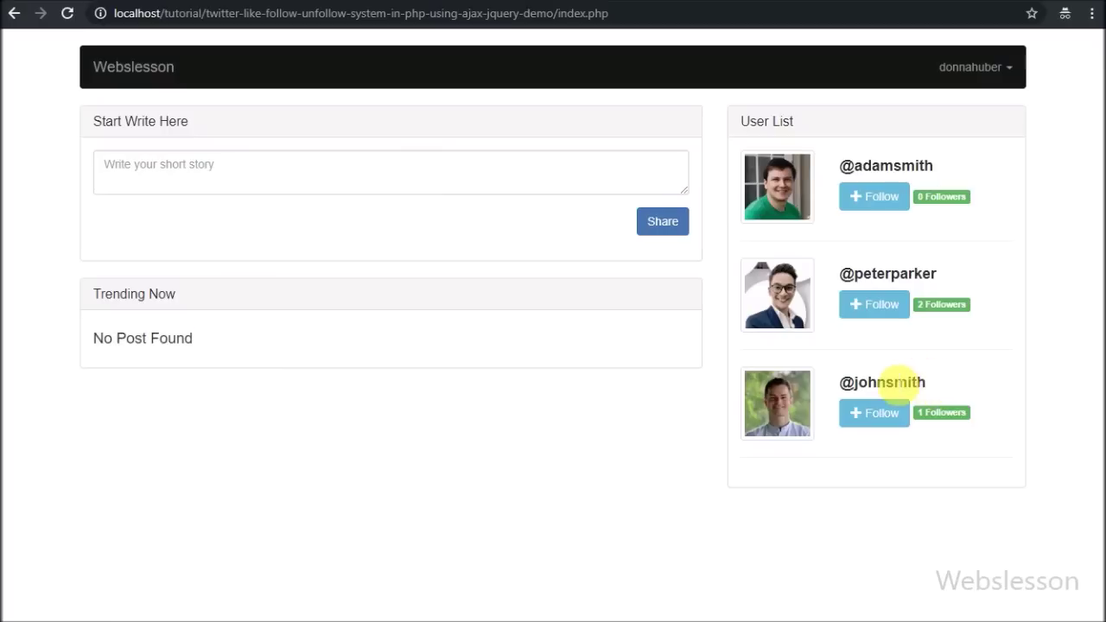
{"action": "left_click", "coordinate": [477, 461]}
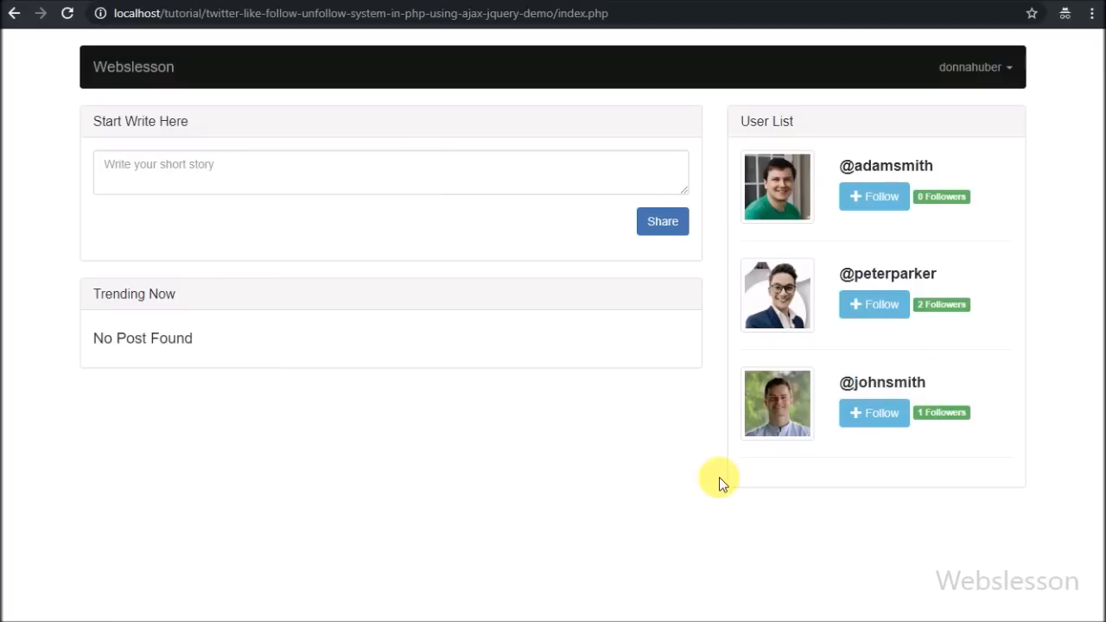
{"action": "left_click", "coordinate": [878, 415]}
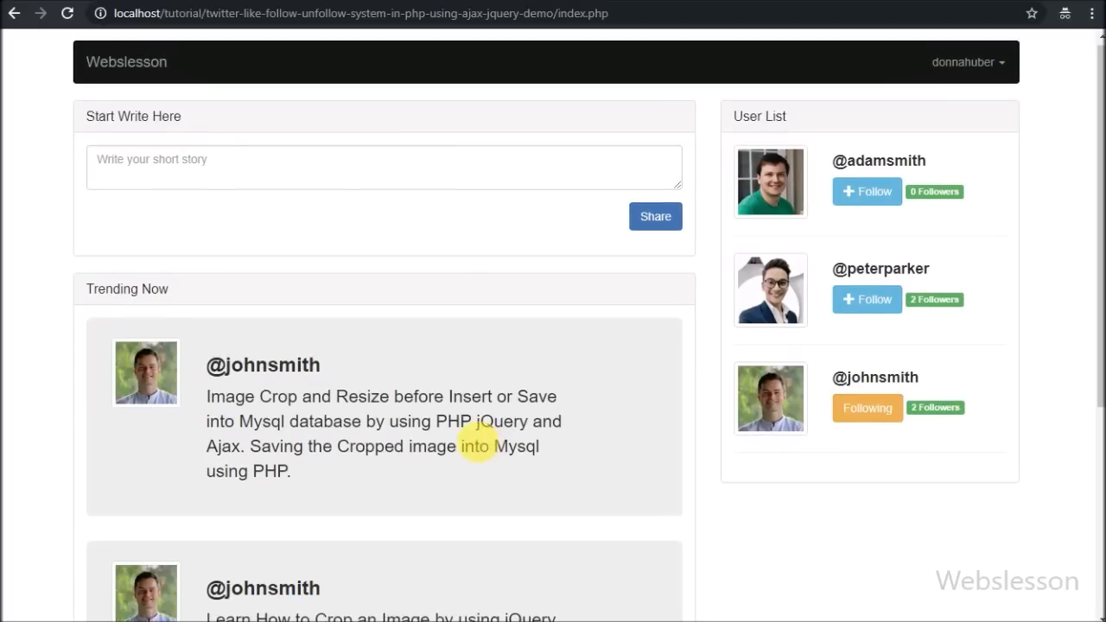
{"action": "scroll", "coordinate": [476, 448], "scroll_direction": "down", "scroll_amount": 4}
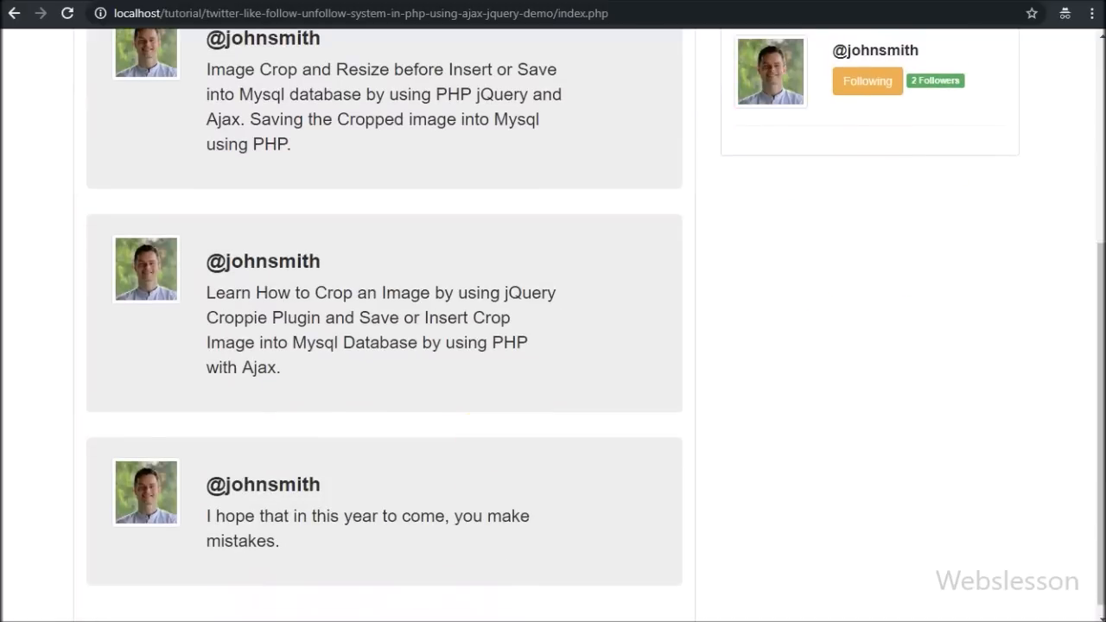
{"action": "scroll", "coordinate": [716, 441], "scroll_direction": "down", "scroll_amount": 1}
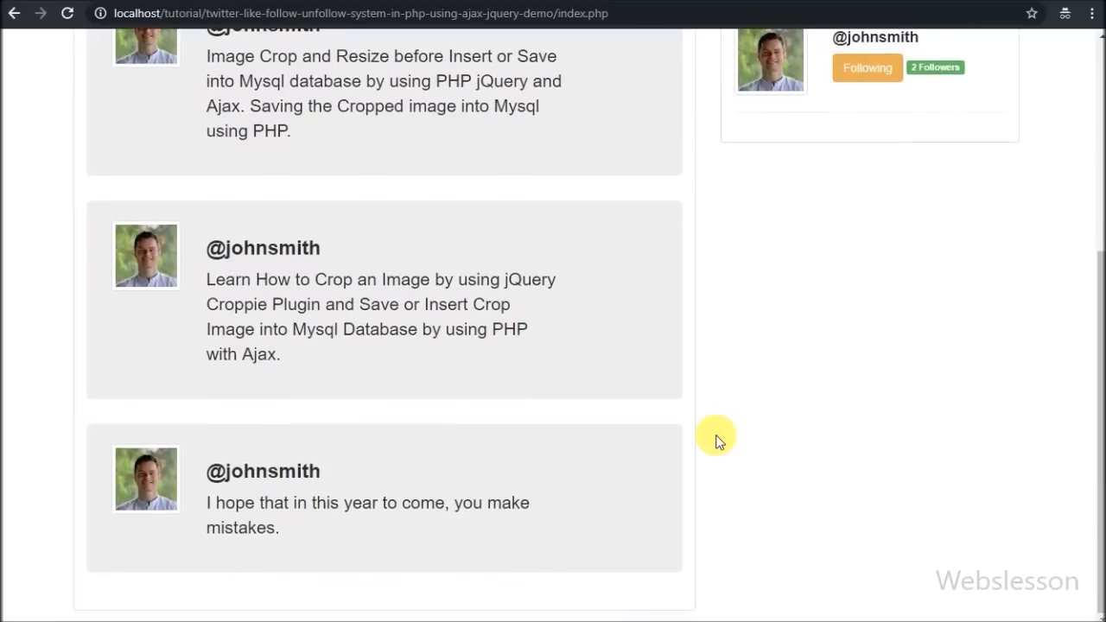
{"action": "scroll", "coordinate": [716, 440], "scroll_direction": "up", "scroll_amount": 1}
{"action": "scroll", "coordinate": [716, 439], "scroll_direction": "up", "scroll_amount": 1}
{"action": "scroll", "coordinate": [716, 440], "scroll_direction": "up", "scroll_amount": 2}
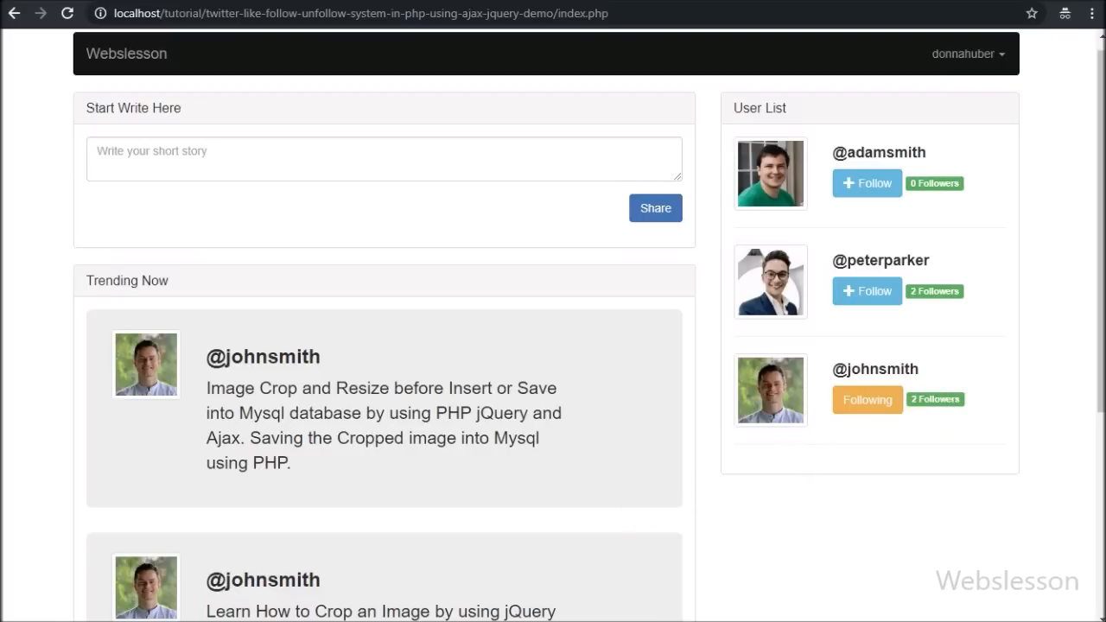
{"action": "scroll", "coordinate": [506, 391], "scroll_direction": "down", "scroll_amount": 1}
{"action": "scroll", "coordinate": [508, 398], "scroll_direction": "down", "scroll_amount": 3}
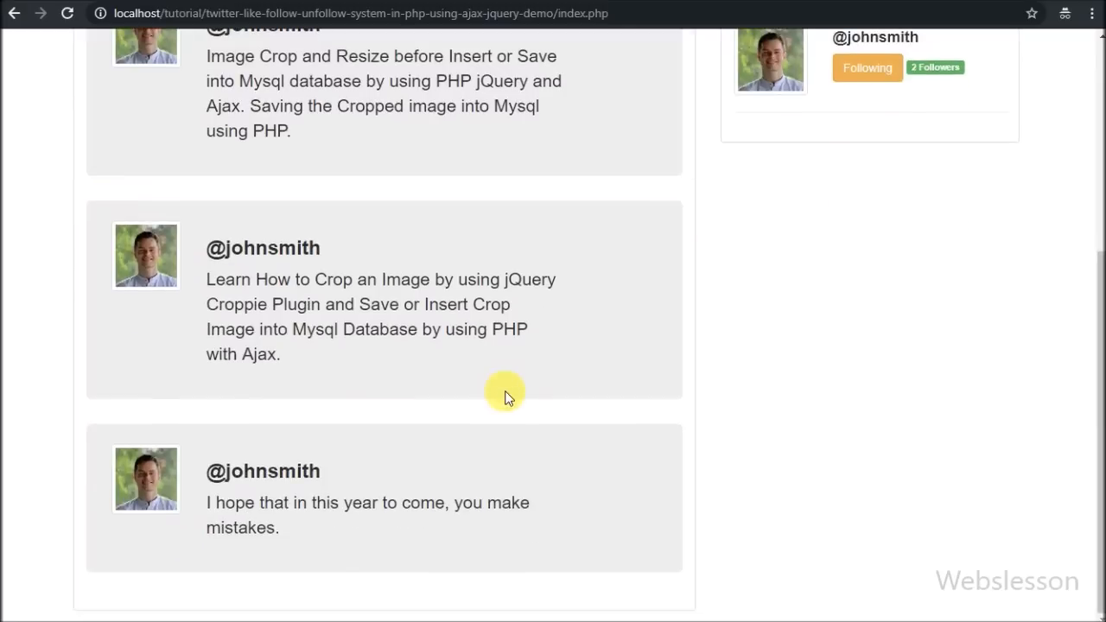
{"action": "scroll", "coordinate": [506, 396], "scroll_direction": "up", "scroll_amount": 1}
{"action": "scroll", "coordinate": [509, 393], "scroll_direction": "up", "scroll_amount": 3}
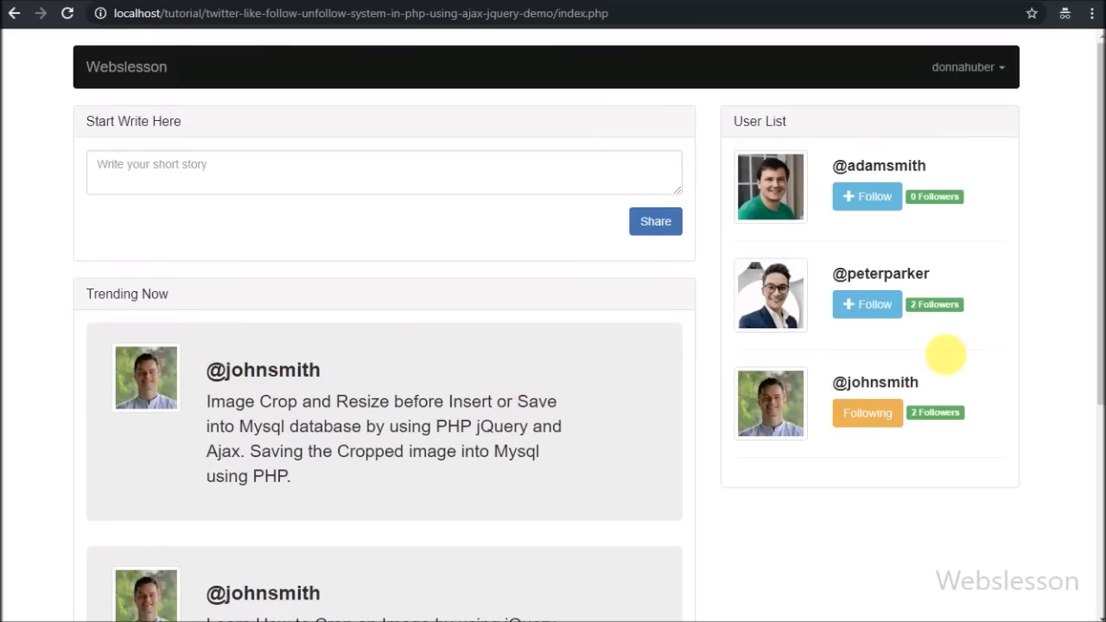
{"action": "left_click_drag", "start_coordinate": [920, 383], "coordinate": [847, 383]}
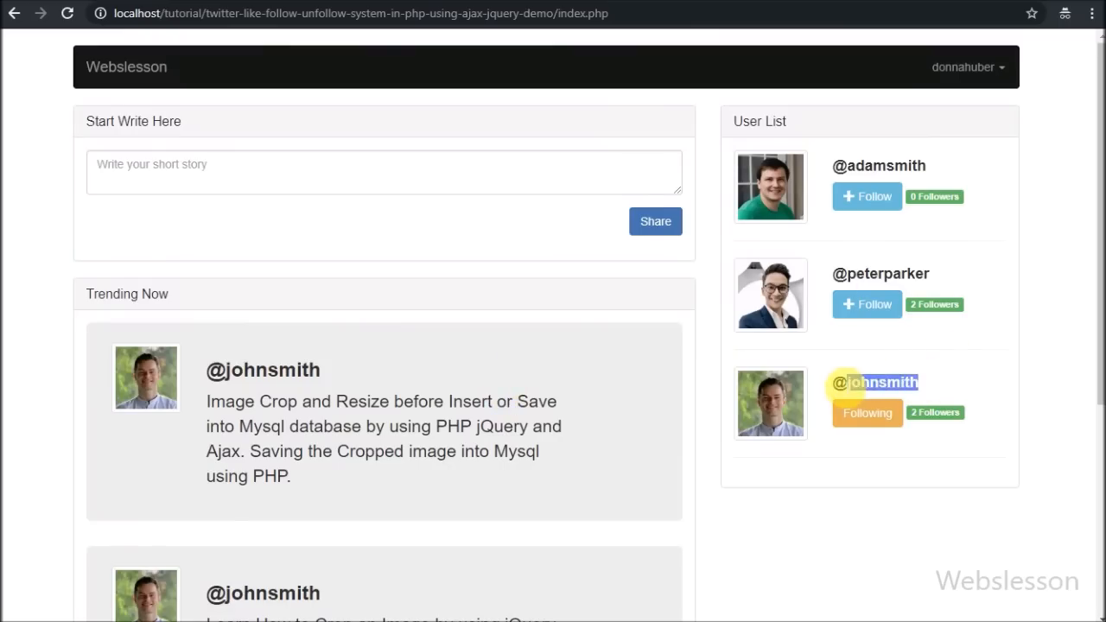
{"action": "left_click", "coordinate": [1007, 371]}
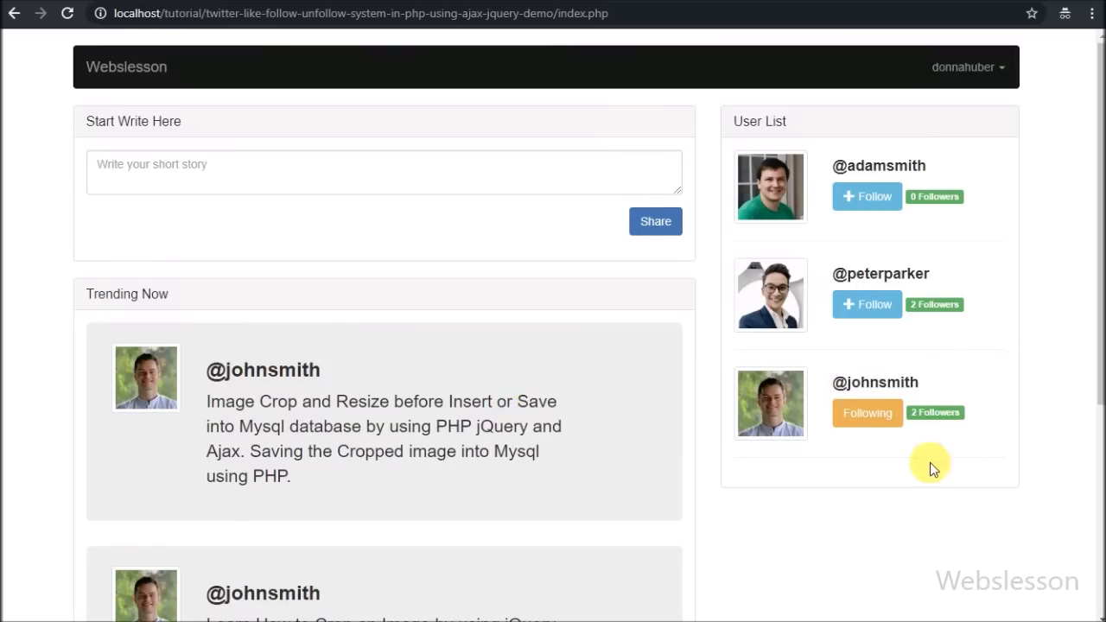
{"action": "left_click", "coordinate": [866, 415]}
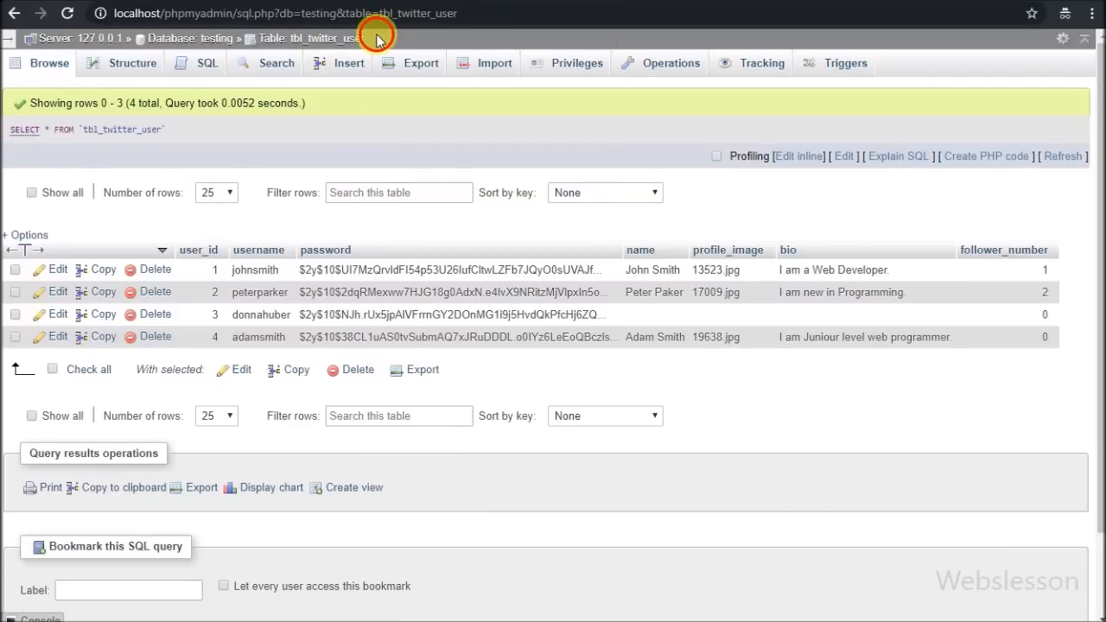
Highlight the tbl_twitter_user table name in phpMyAdmin.
{"action": "double_click", "coordinate": [298, 38]}
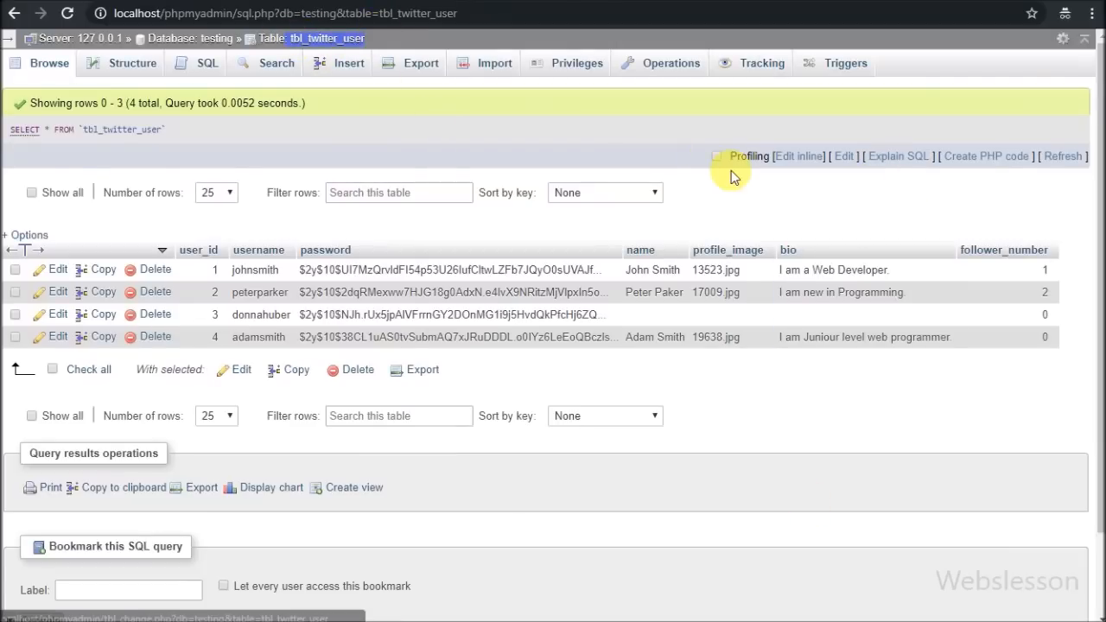
{"action": "left_click", "coordinate": [777, 208]}
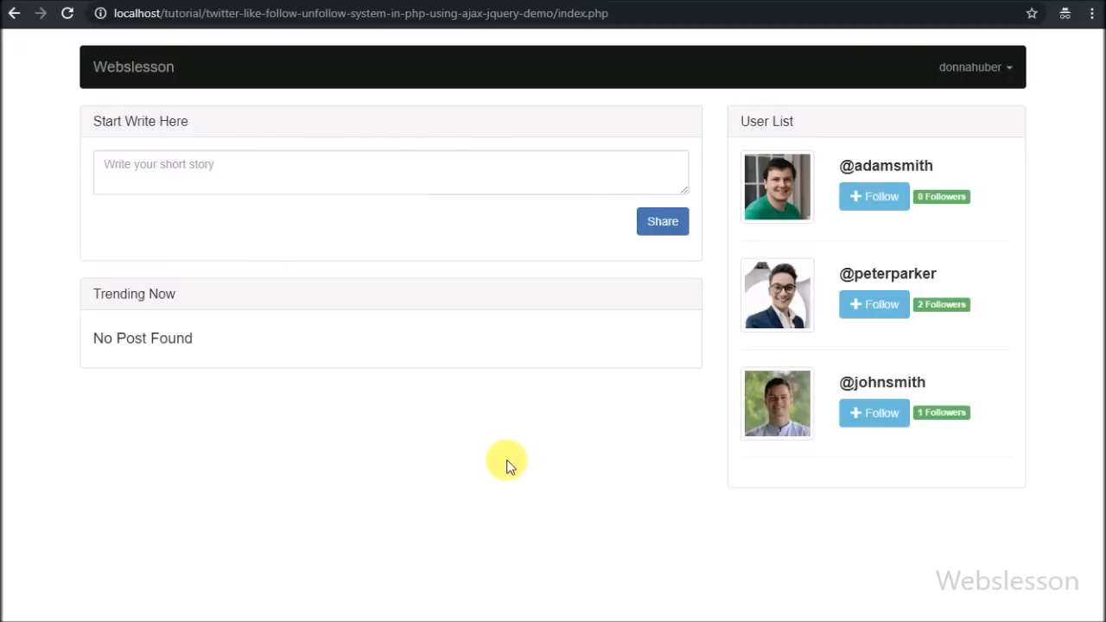
{"action": "left_click", "coordinate": [885, 204]}
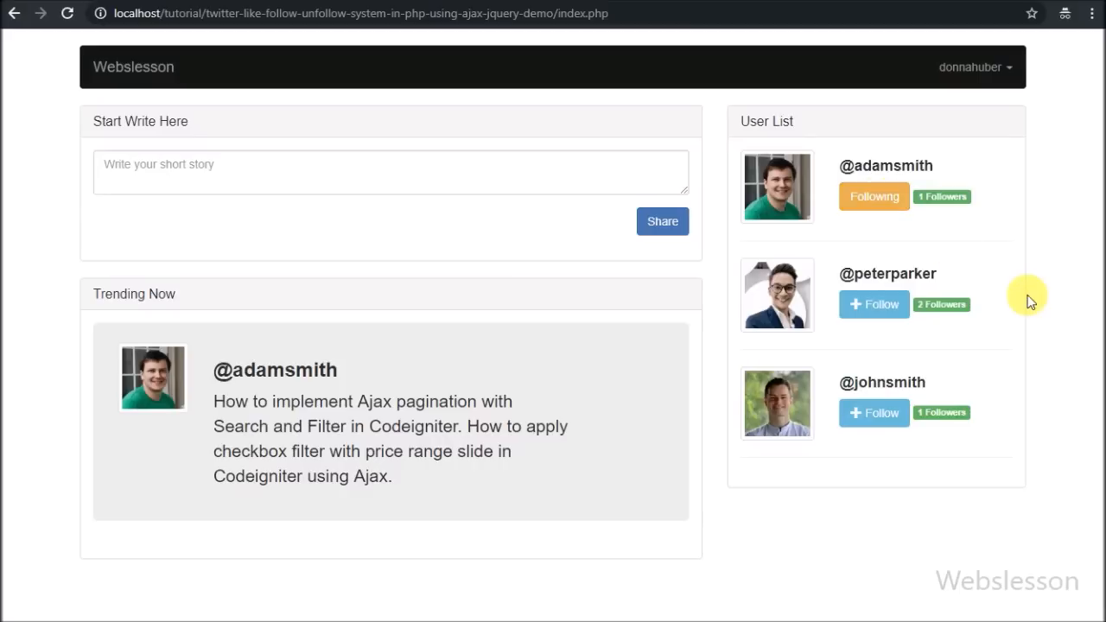
{"action": "left_click", "coordinate": [886, 309]}
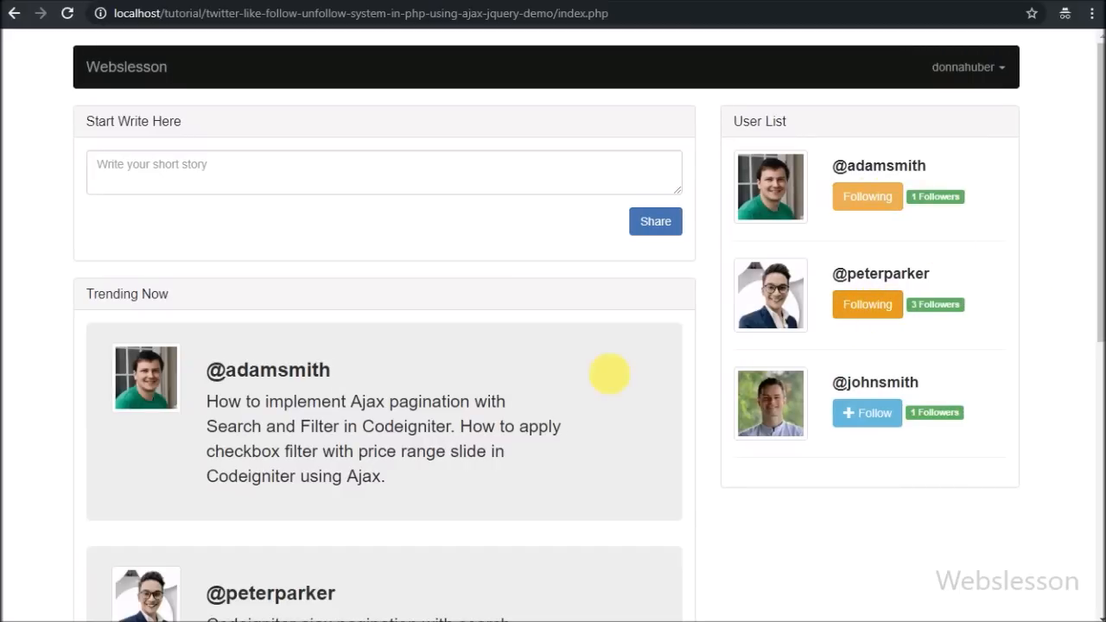
{"action": "scroll", "coordinate": [437, 425], "scroll_direction": "down", "scroll_amount": 3}
{"action": "scroll", "coordinate": [436, 425], "scroll_direction": "down", "scroll_amount": 1}
{"action": "scroll", "coordinate": [437, 425], "scroll_direction": "down", "scroll_amount": 2}
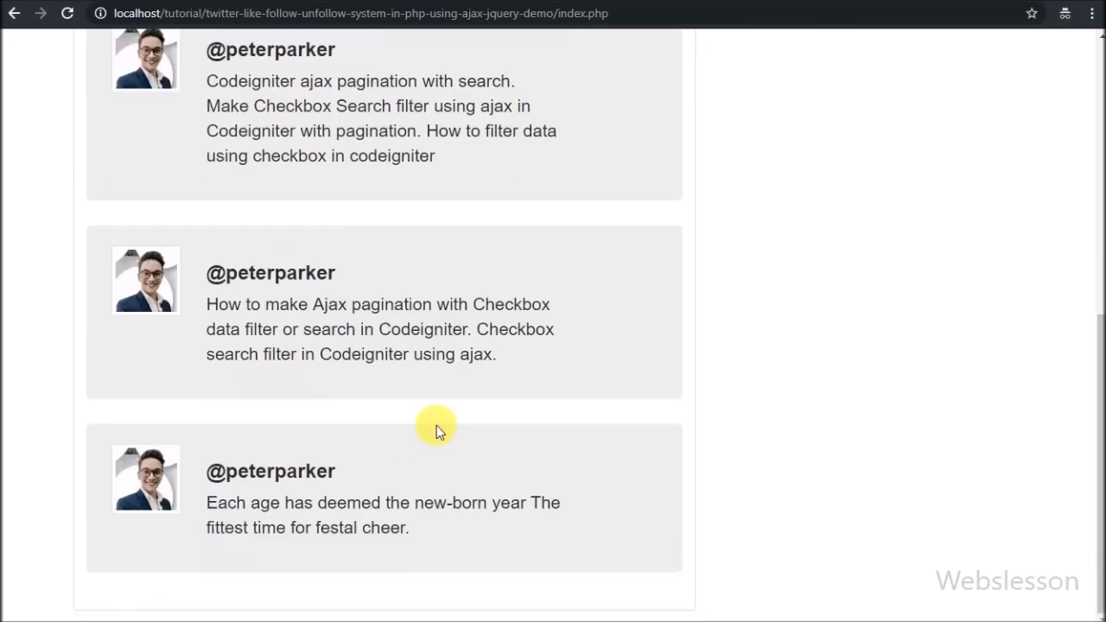
{"action": "scroll", "coordinate": [437, 426], "scroll_direction": "up", "scroll_amount": 2}
{"action": "scroll", "coordinate": [439, 425], "scroll_direction": "up", "scroll_amount": 3}
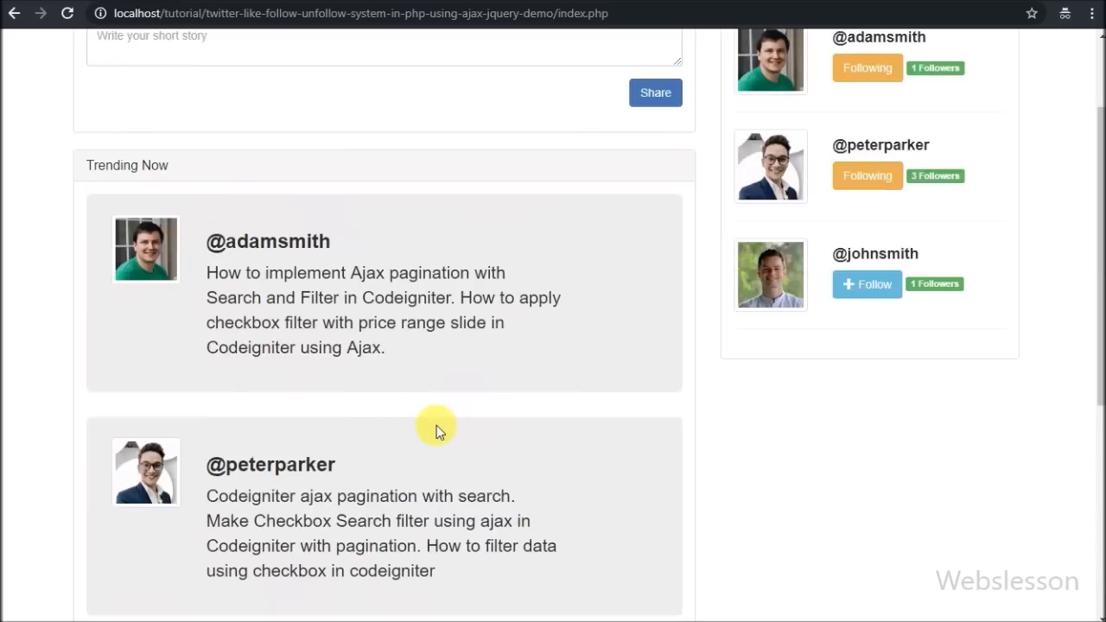
{"action": "scroll", "coordinate": [441, 425], "scroll_direction": "up", "scroll_amount": 2}
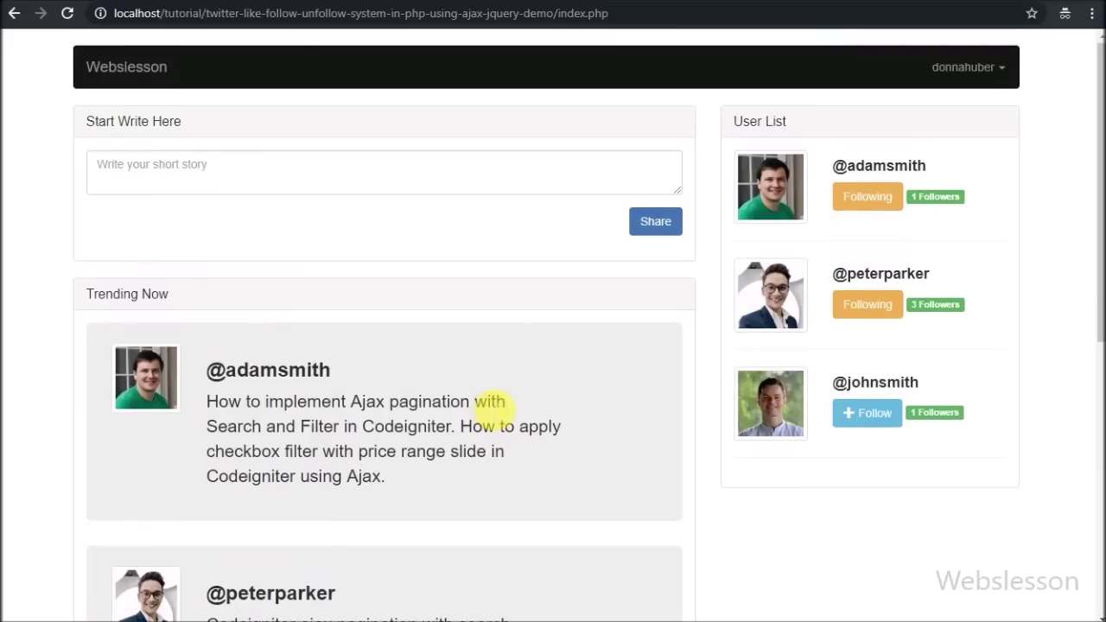
{"action": "left_click", "coordinate": [870, 415]}
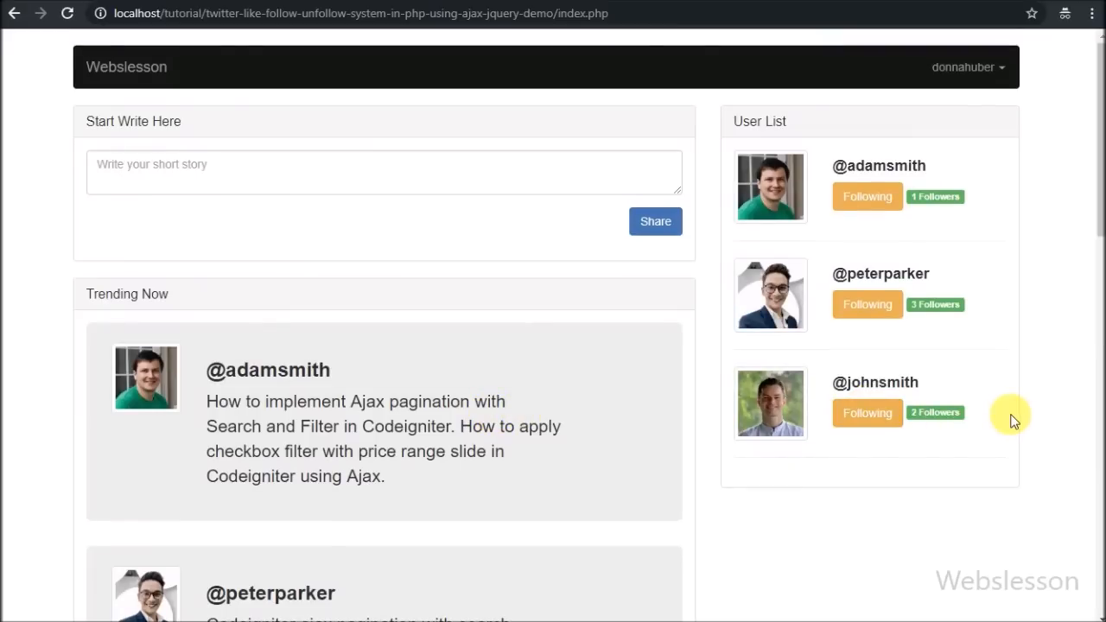
{"action": "scroll", "coordinate": [1015, 421], "scroll_direction": "down", "scroll_amount": 3}
{"action": "scroll", "coordinate": [1014, 420], "scroll_direction": "down", "scroll_amount": 2}
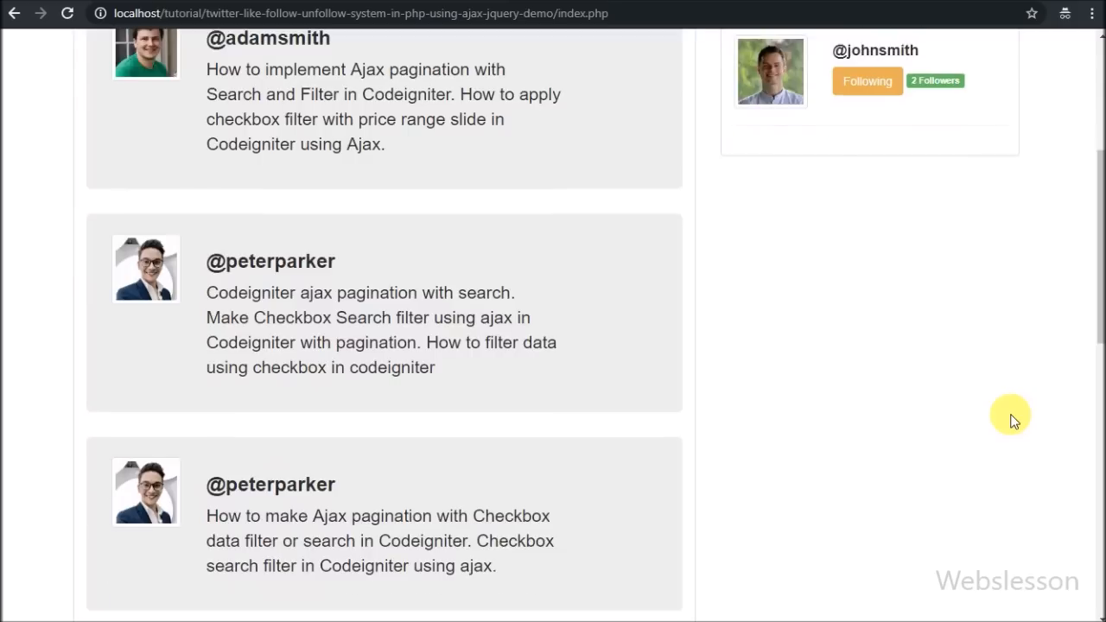
{"action": "scroll", "coordinate": [1014, 420], "scroll_direction": "down", "scroll_amount": 2}
{"action": "scroll", "coordinate": [1014, 420], "scroll_direction": "down", "scroll_amount": 2}
{"action": "scroll", "coordinate": [1014, 421], "scroll_direction": "down", "scroll_amount": 2}
{"action": "scroll", "coordinate": [1014, 420], "scroll_direction": "down", "scroll_amount": 3}
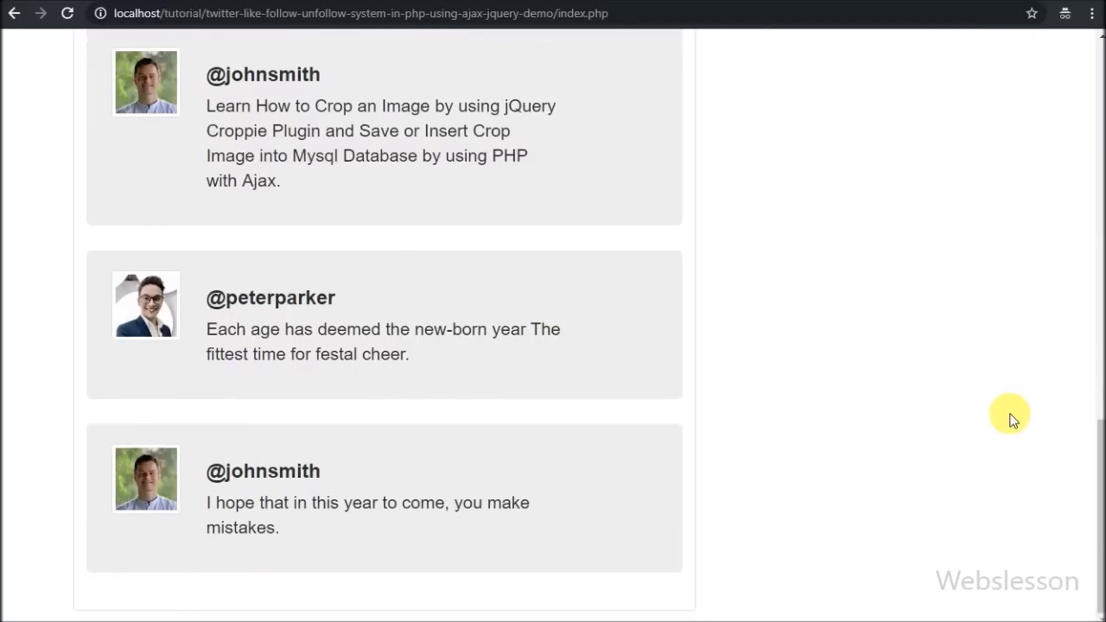
{"action": "scroll", "coordinate": [1014, 421], "scroll_direction": "up", "scroll_amount": 1}
{"action": "scroll", "coordinate": [1014, 421], "scroll_direction": "up", "scroll_amount": 1}
{"action": "scroll", "coordinate": [1014, 421], "scroll_direction": "up", "scroll_amount": 2}
{"action": "scroll", "coordinate": [1014, 420], "scroll_direction": "up", "scroll_amount": 1}
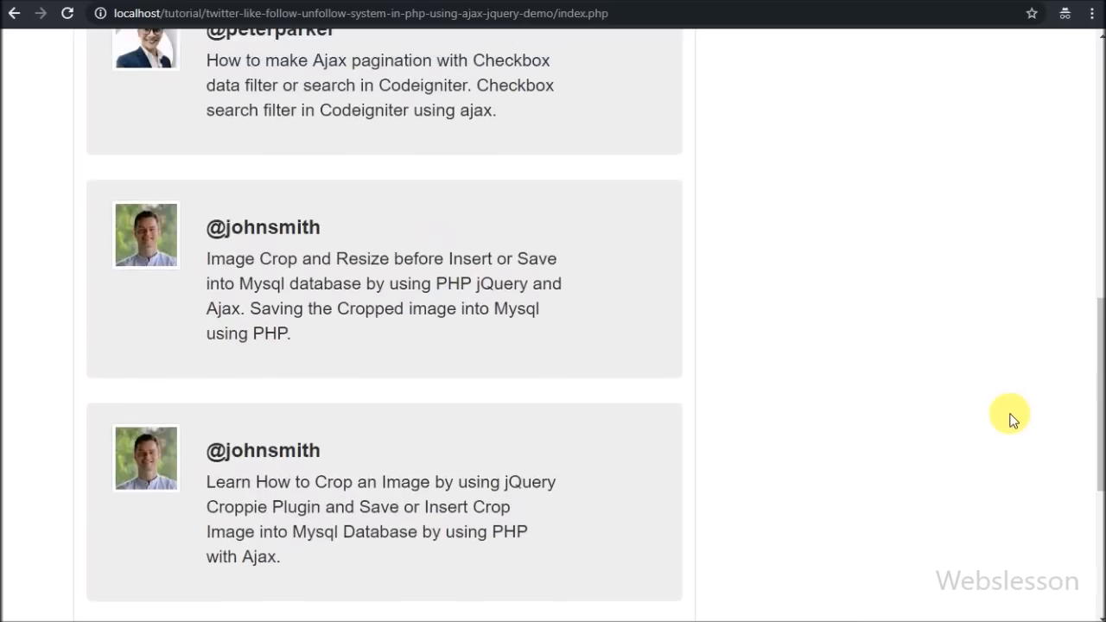
{"action": "scroll", "coordinate": [1014, 421], "scroll_direction": "up", "scroll_amount": 5}
{"action": "scroll", "coordinate": [1015, 421], "scroll_direction": "up", "scroll_amount": 4}
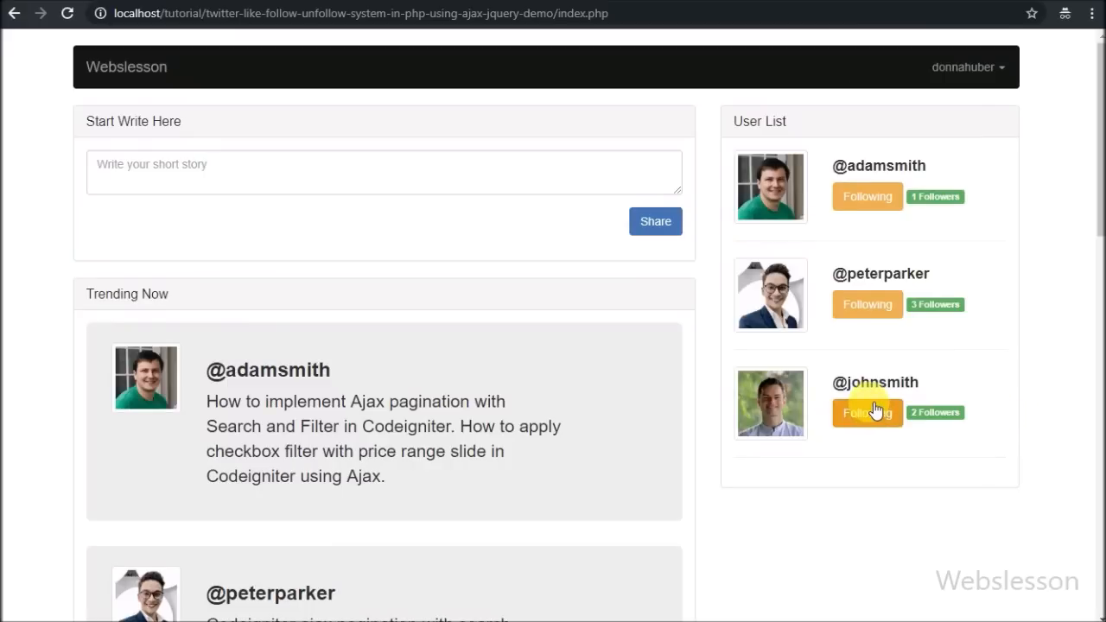
{"action": "left_click", "coordinate": [868, 203]}
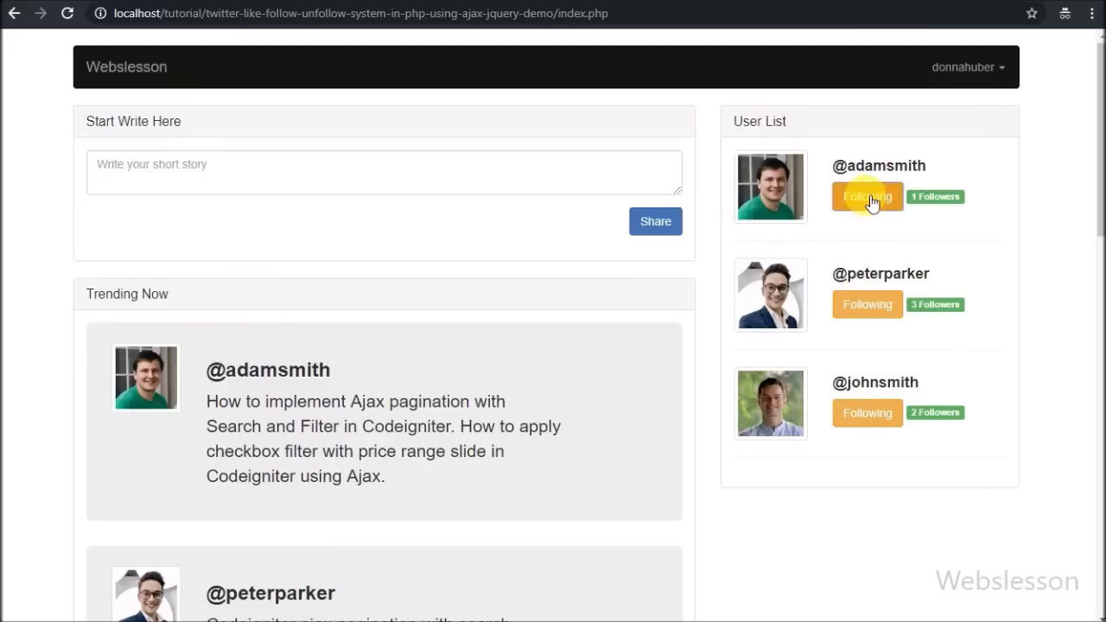
{"action": "left_click", "coordinate": [871, 306]}
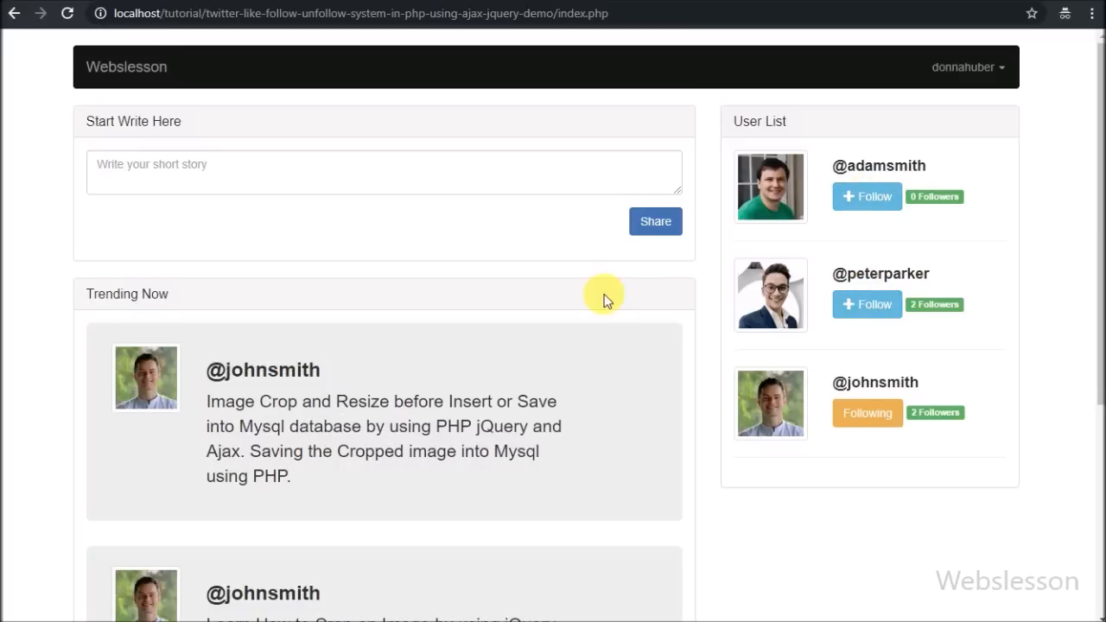
{"action": "scroll", "coordinate": [604, 294], "scroll_direction": "down", "scroll_amount": 1}
{"action": "scroll", "coordinate": [603, 294], "scroll_direction": "down", "scroll_amount": 4}
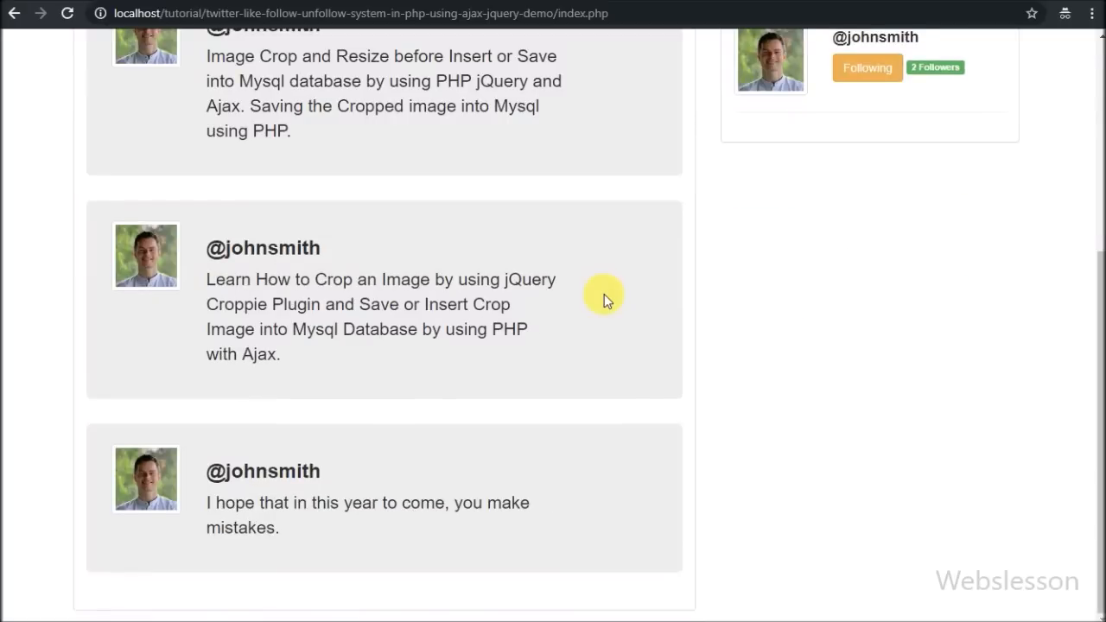
{"action": "scroll", "coordinate": [604, 295], "scroll_direction": "up", "scroll_amount": 5}
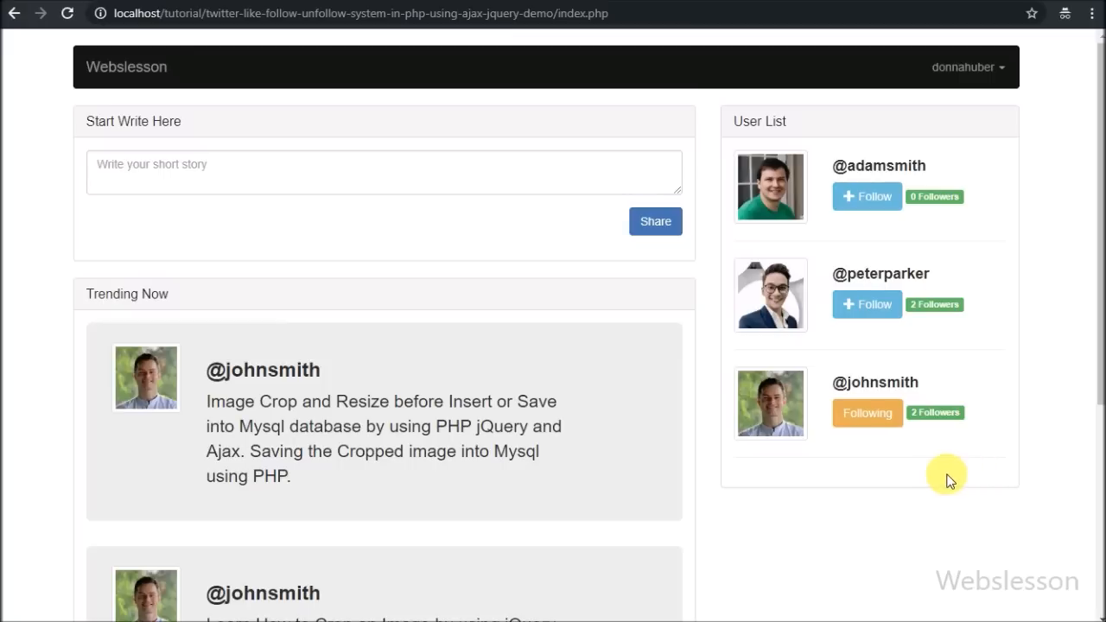
{"action": "left_click", "coordinate": [869, 415]}
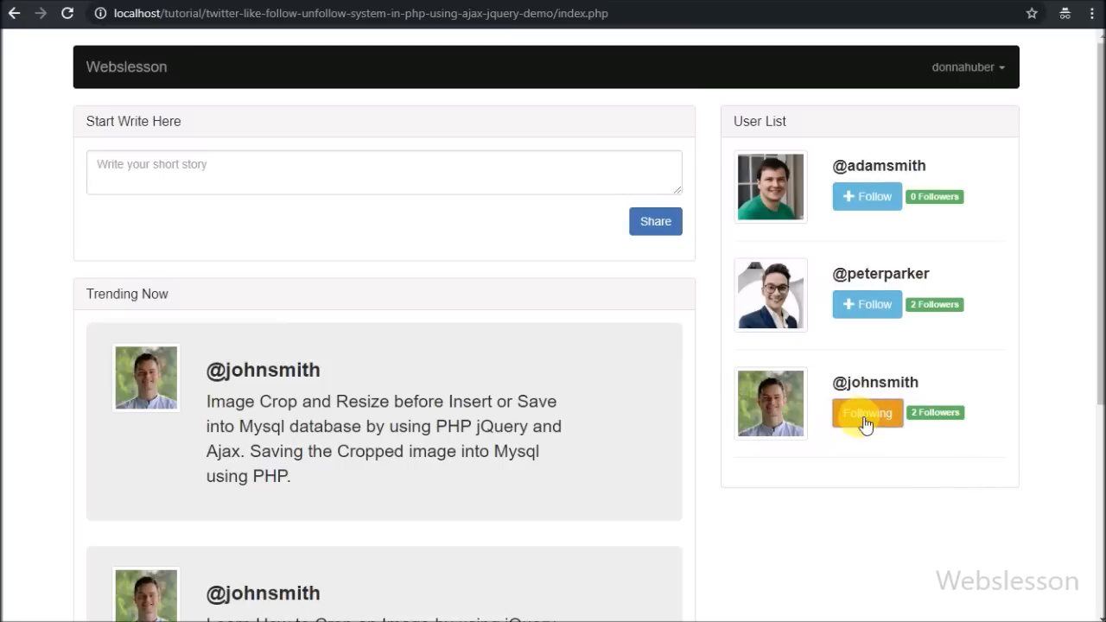